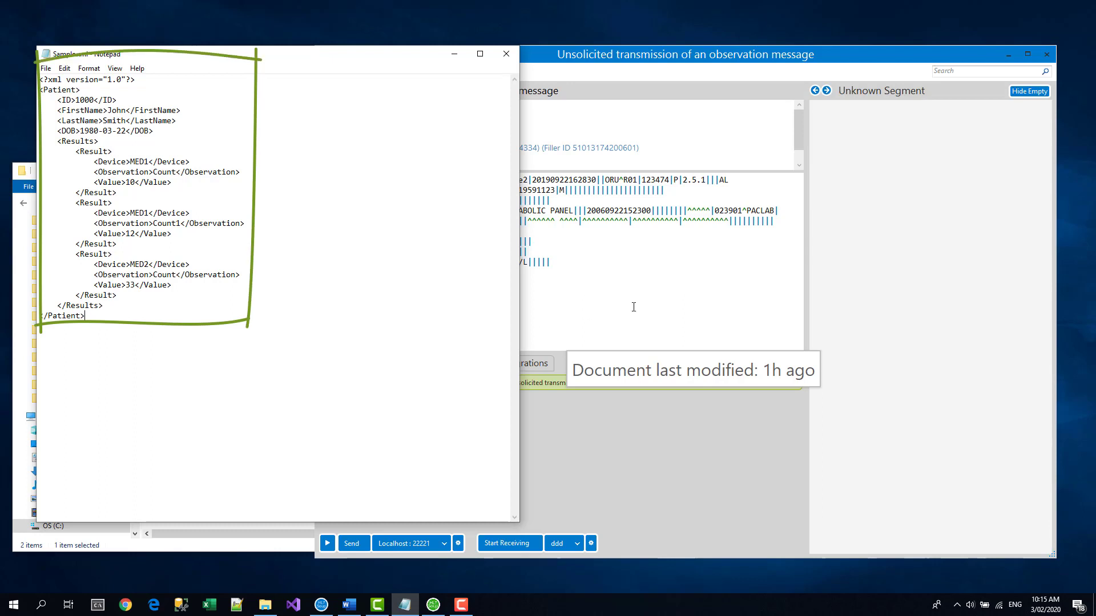
- Switch from the HL7 Soup message editor to HL7 Soup Integration Host and create a new integration workflow
{"action": "left_click", "coordinate": [630, 308]}
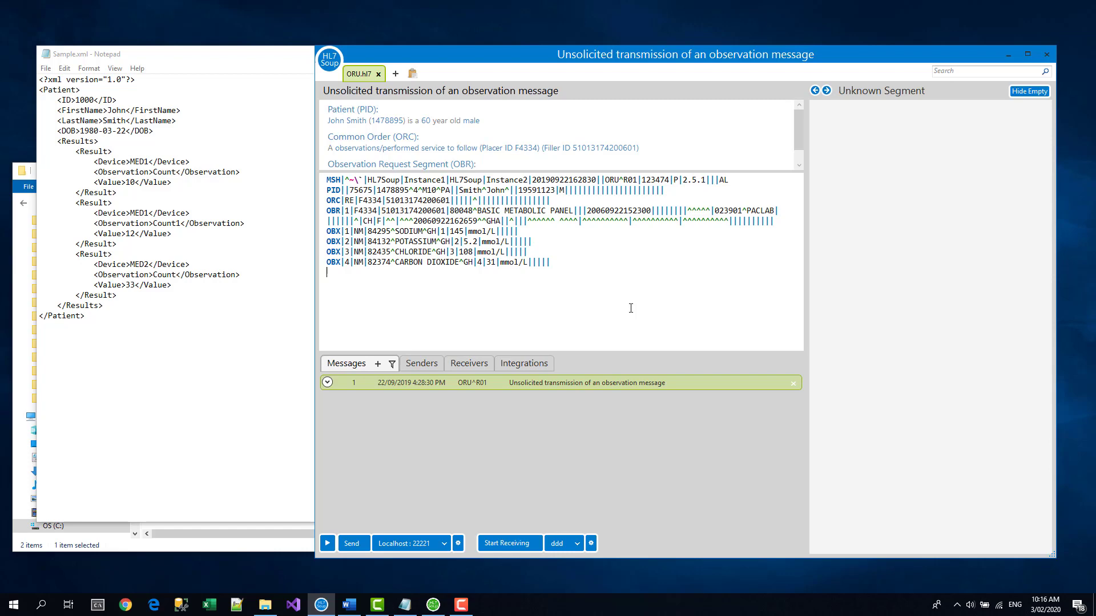
{"action": "left_click", "coordinate": [433, 604]}
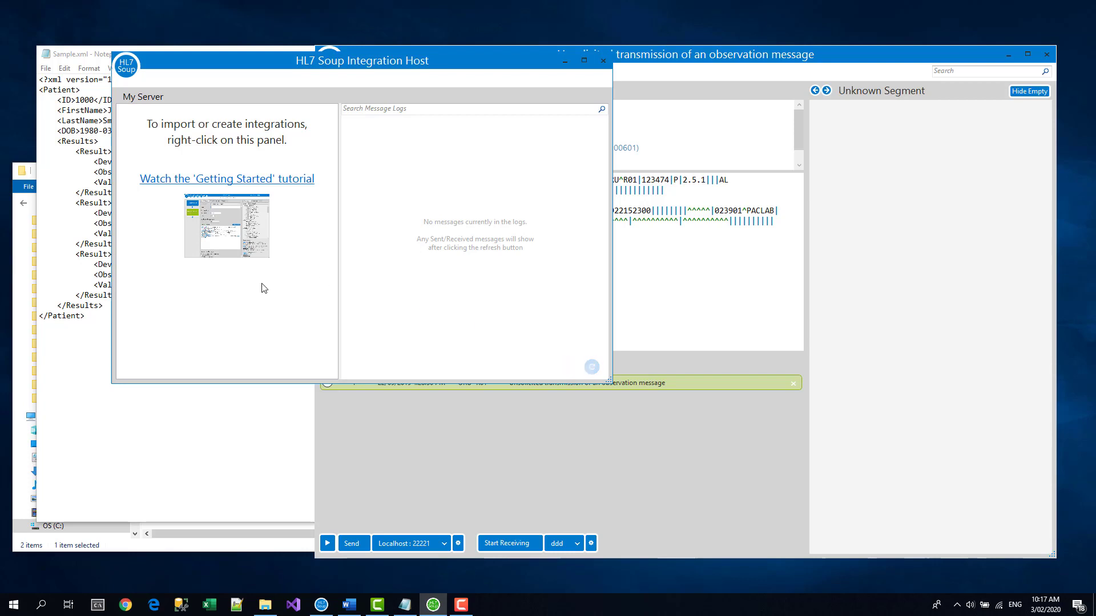
{"action": "right_click", "coordinate": [186, 284]}
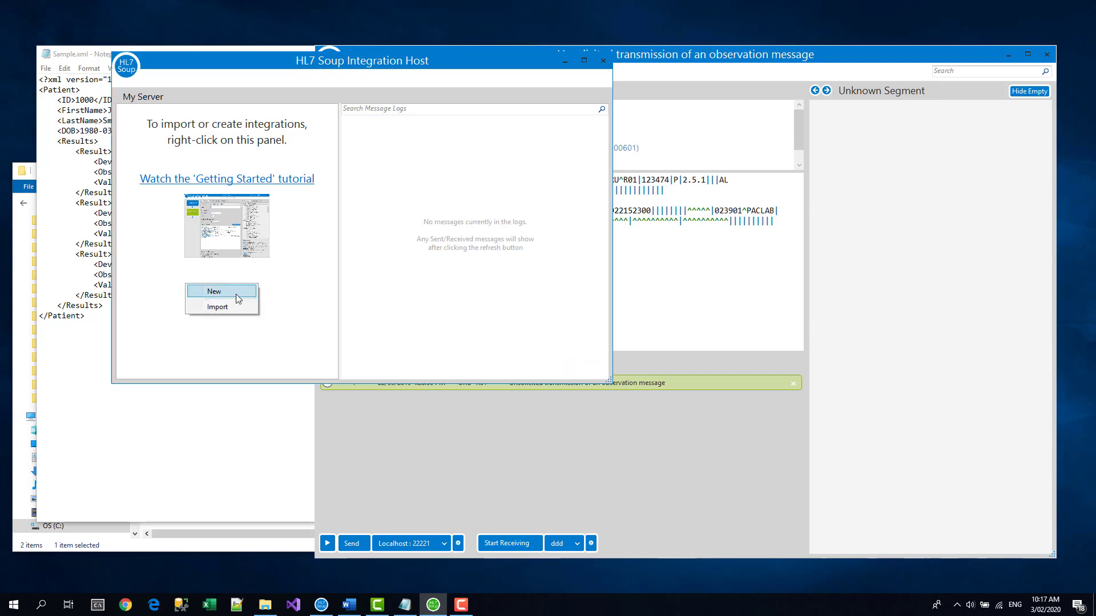
{"action": "left_click", "coordinate": [238, 298]}
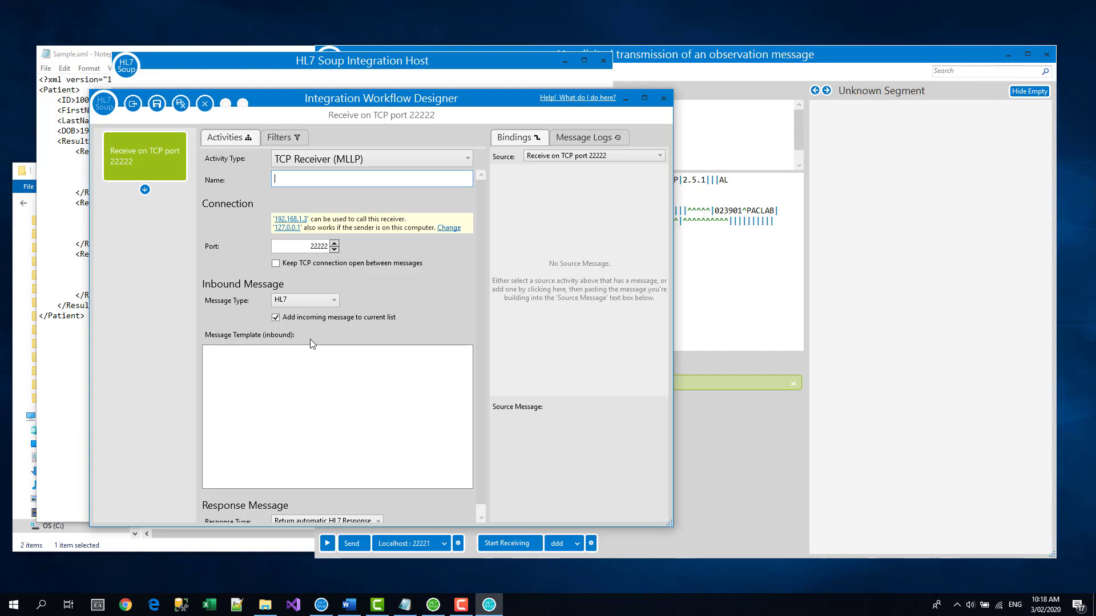
- Make the receiving activity a Directory Scanner and name it "Get XML File"
{"action": "left_click", "coordinate": [390, 159]}
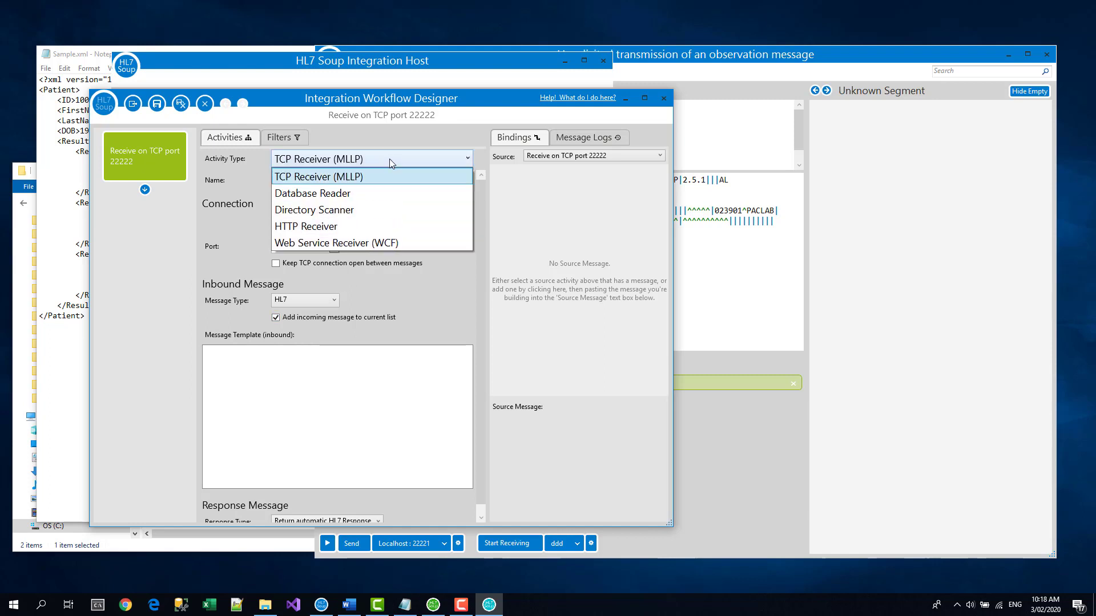
{"action": "left_click", "coordinate": [326, 208]}
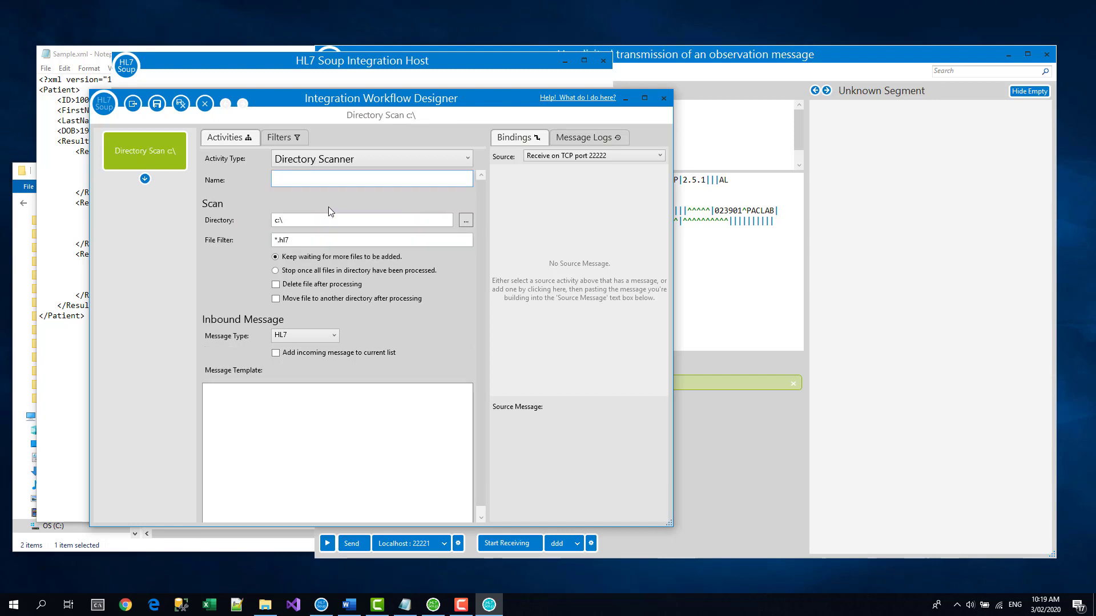
{"action": "type", "text": "Get XML F"}
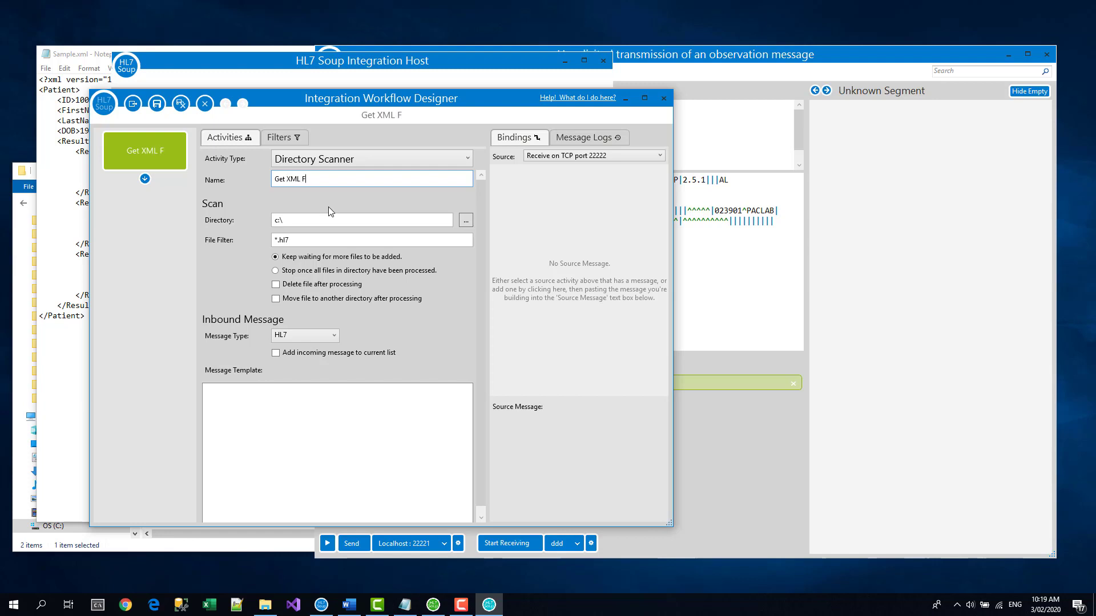
{"action": "type", "text": "ile"}
- Copy the XMLtoHL7Example folder's path from File Explorer and set it as the scanner's directory, C:\XMLtoHL7Example
{"action": "left_click", "coordinate": [201, 547]}
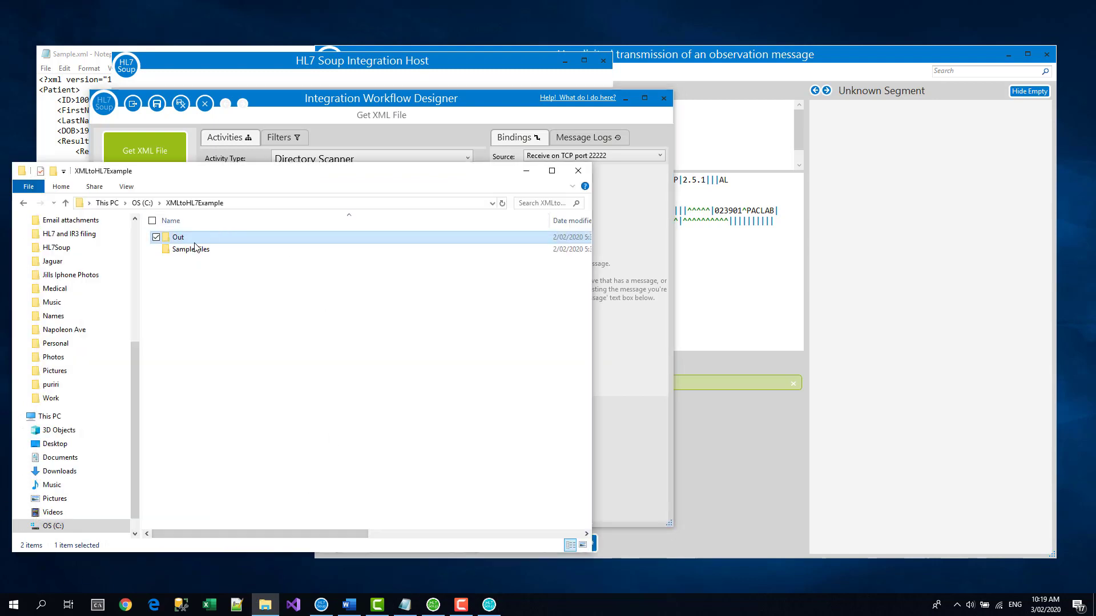
{"action": "left_click", "coordinate": [231, 203]}
{"action": "key", "text": "ctrl+c"}
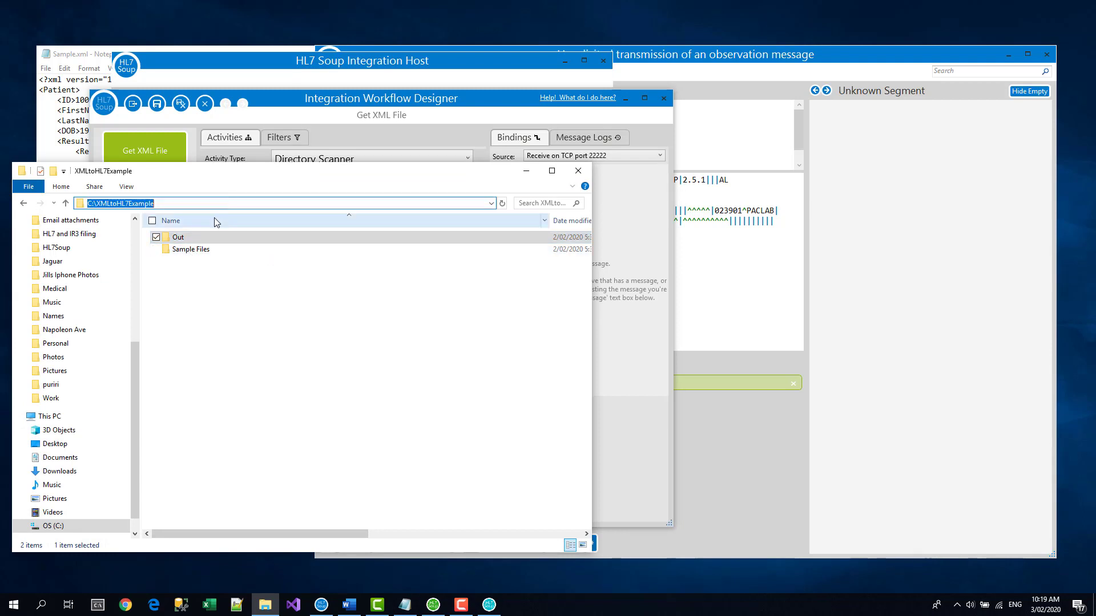
{"action": "left_click", "coordinate": [477, 97]}
{"action": "left_click", "coordinate": [305, 220]}
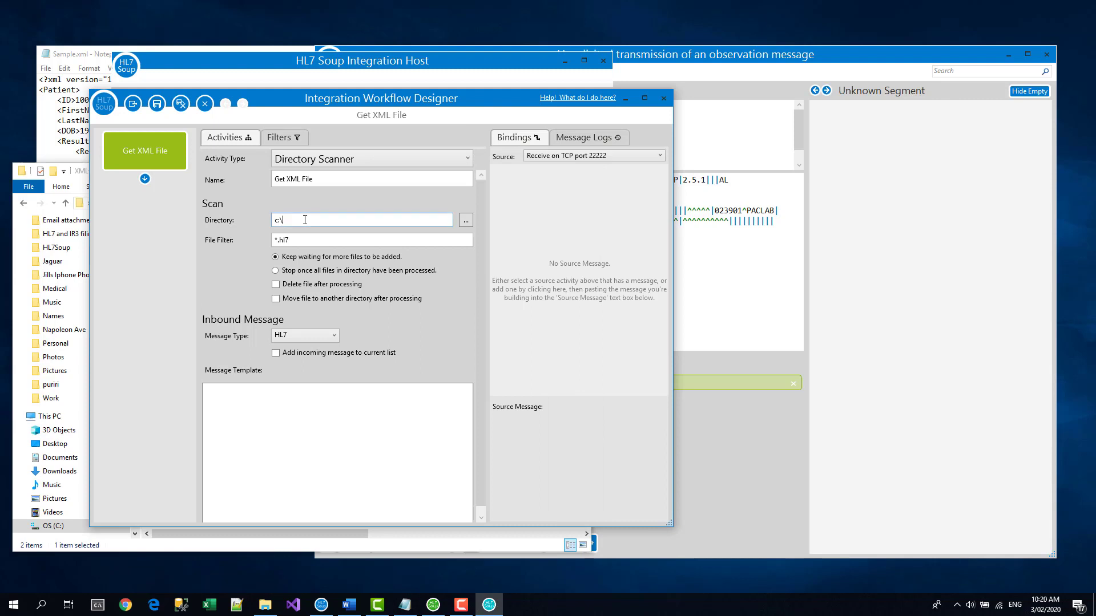
{"action": "left_click_drag", "start_coordinate": [305, 220], "coordinate": [218, 228]}
{"action": "key", "text": "ctrl+v"}
- Set the scanner's file filter to *.xml and have each file deleted after processing
{"action": "left_click_drag", "start_coordinate": [290, 240], "coordinate": [280, 242]}
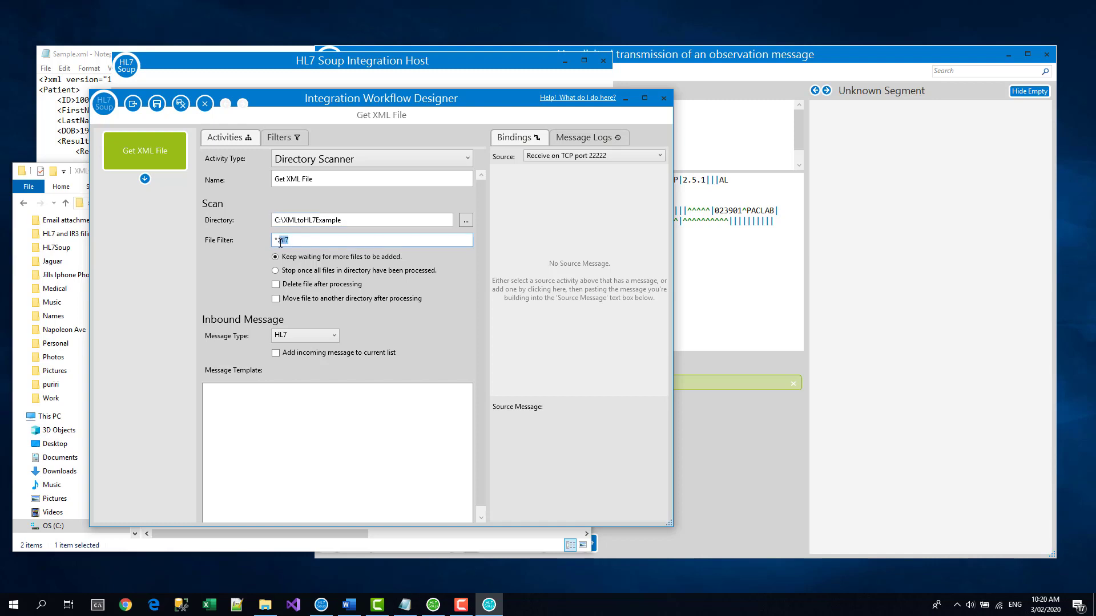
{"action": "type", "text": "xml"}
{"action": "left_click", "coordinate": [275, 285]}
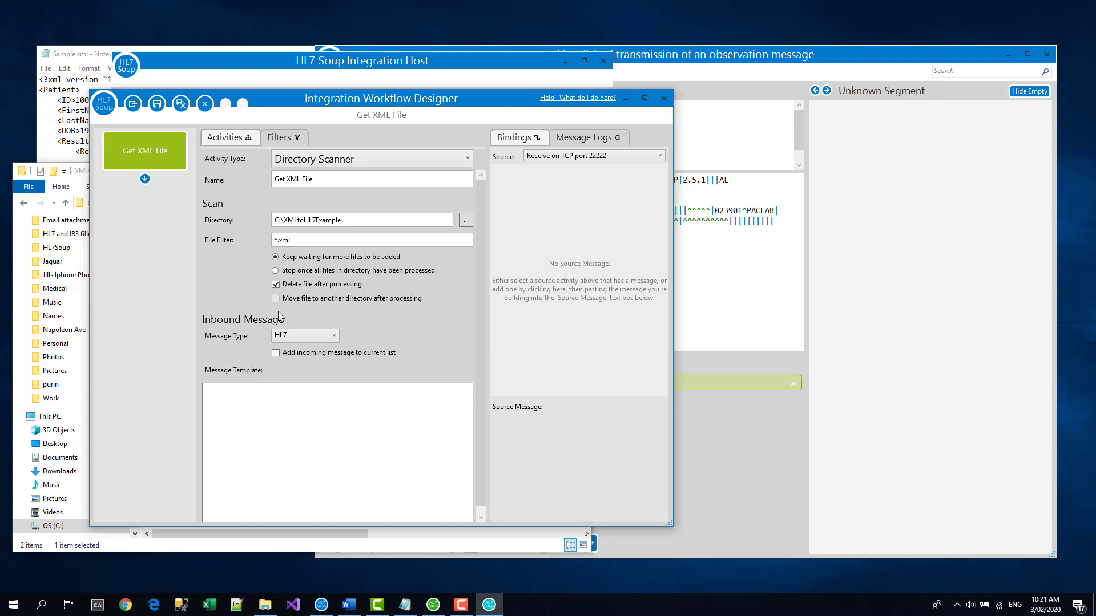
- Set the inbound message type to XML and copy the full contents of Sample.xml from Notepad into the message template
{"action": "left_click", "coordinate": [302, 336]}
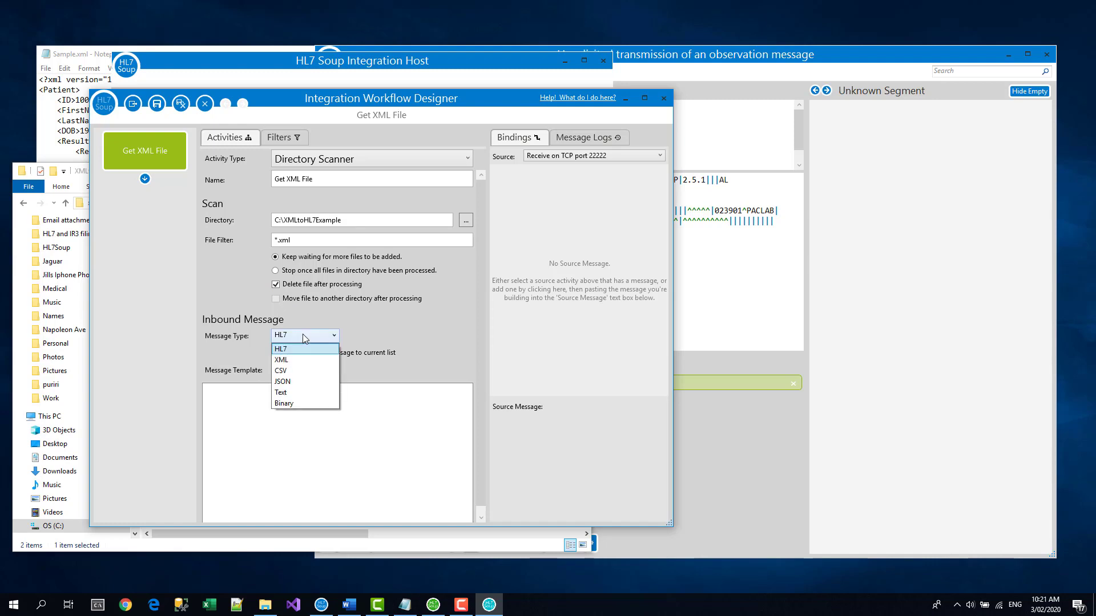
{"action": "left_click", "coordinate": [284, 360]}
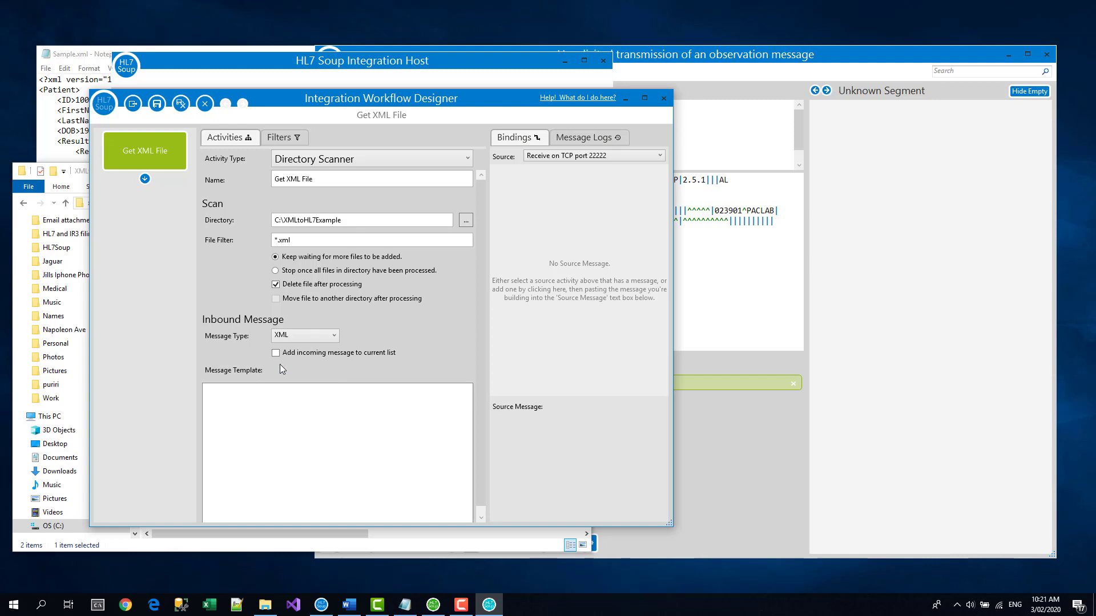
{"action": "left_click", "coordinate": [80, 59]}
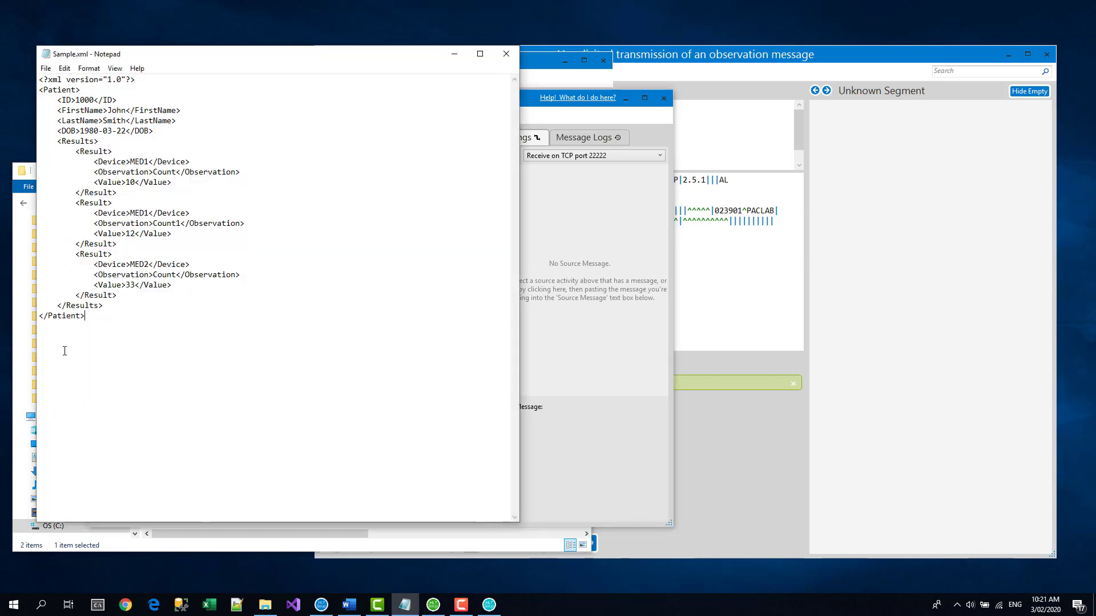
{"action": "key", "text": "ctrl+a"}
{"action": "left_click", "coordinate": [547, 474]}
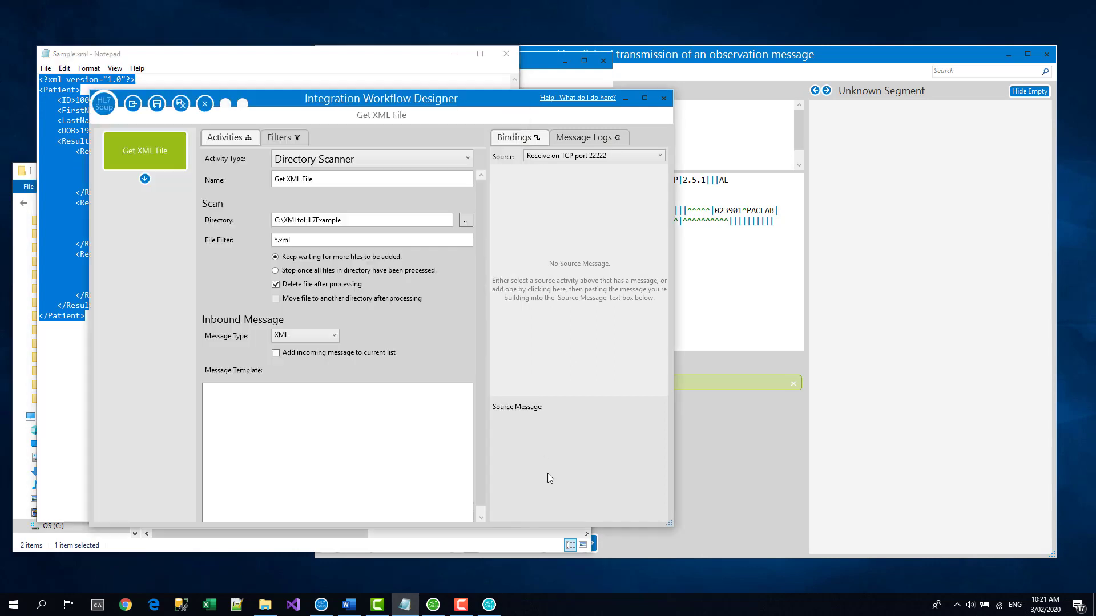
{"action": "key", "text": "ctrl+v"}
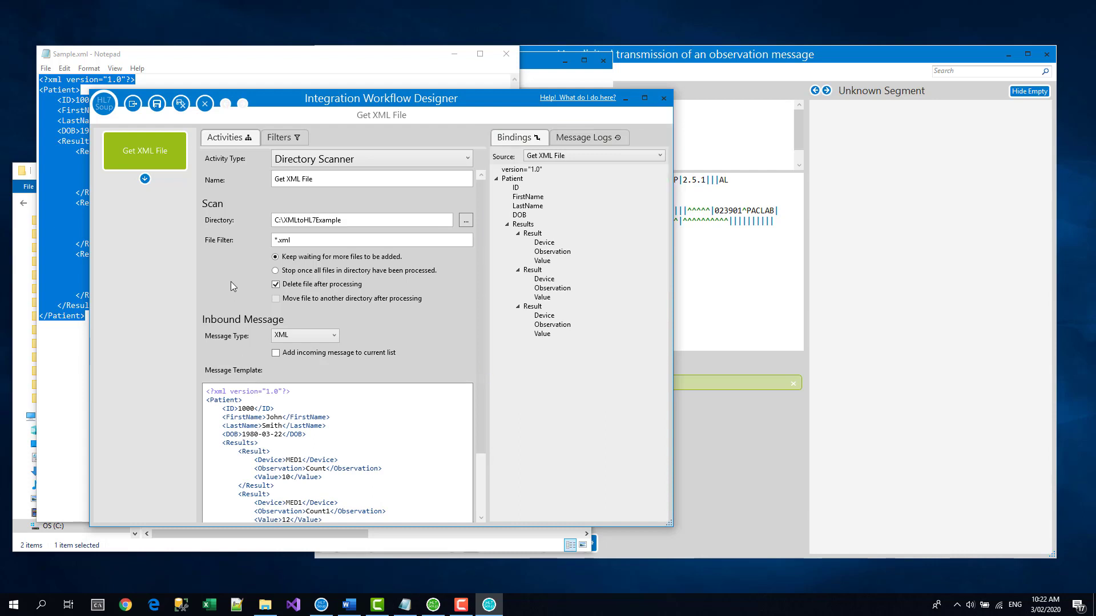
- Add a File Writer activity after Get XML File and name it "Write HL7 File"
{"action": "left_click", "coordinate": [145, 179]}
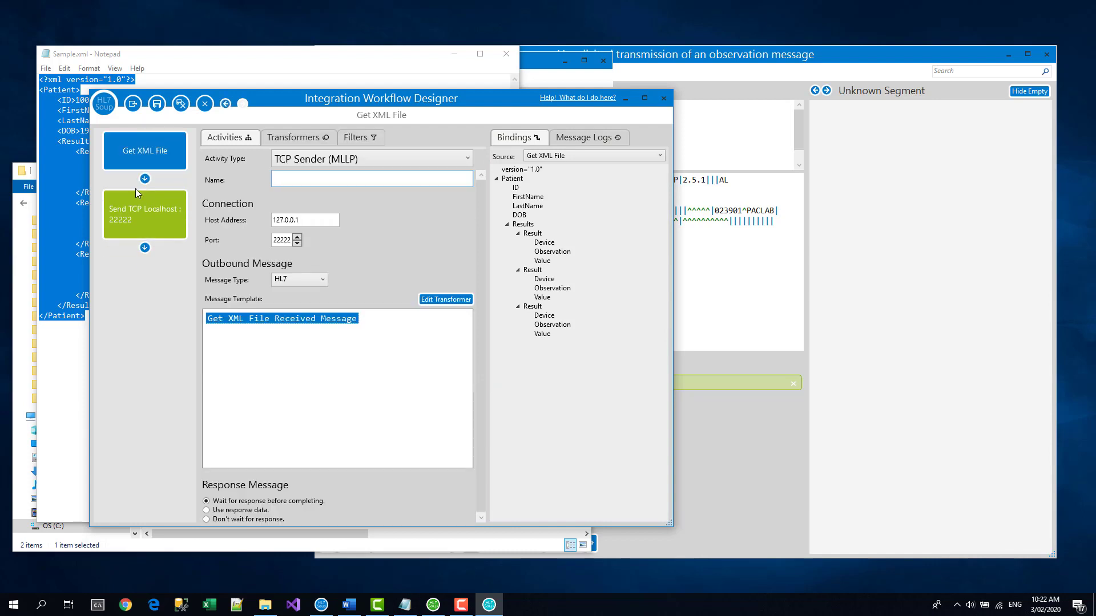
{"action": "left_click", "coordinate": [299, 160]}
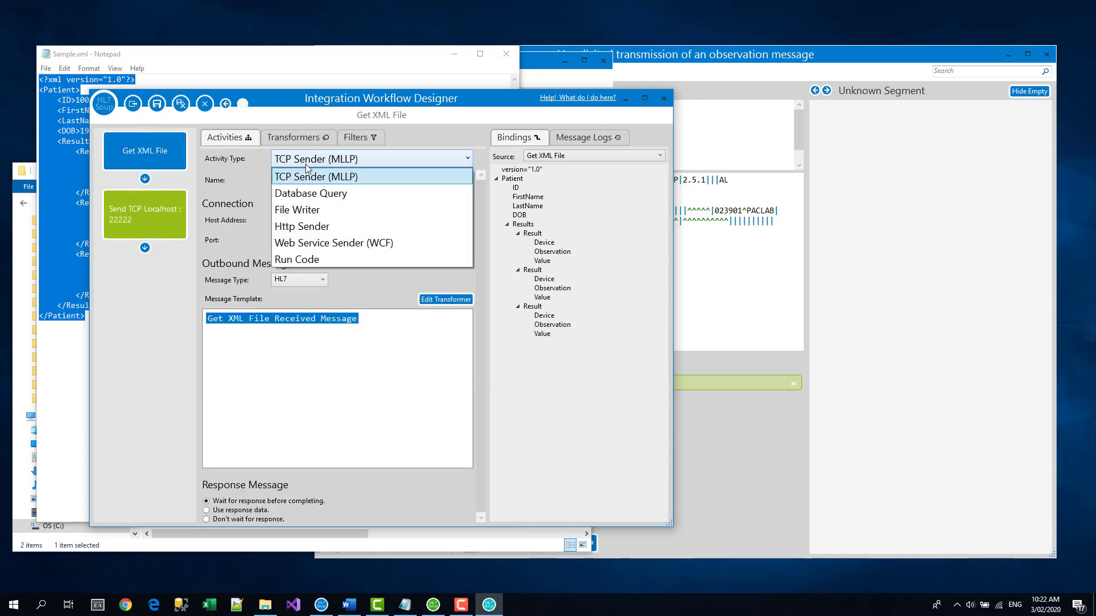
{"action": "left_click", "coordinate": [297, 216]}
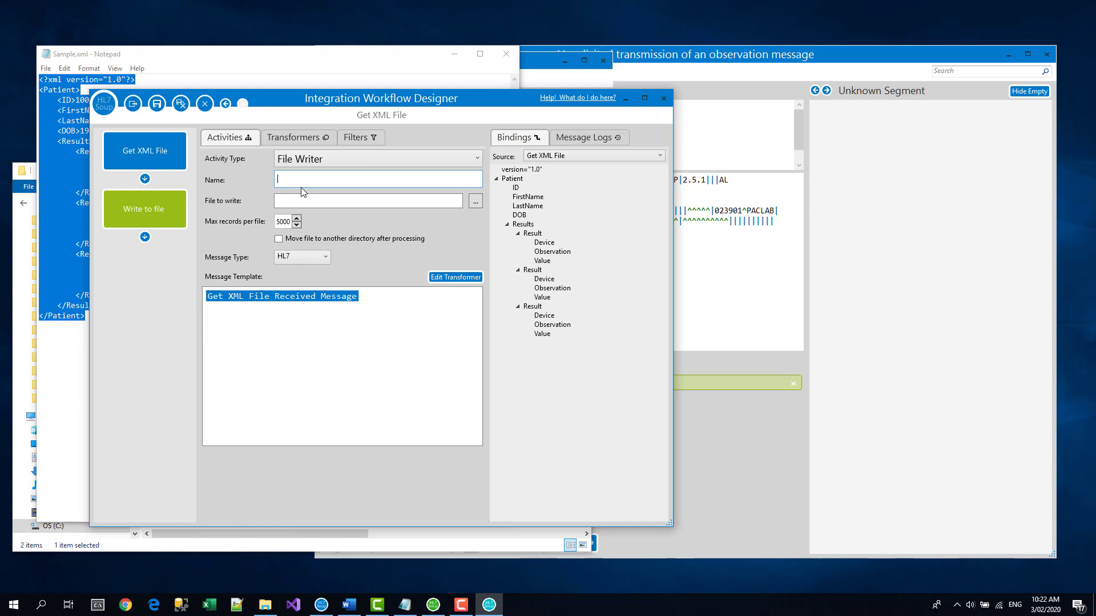
{"action": "type", "text": "Write HL7 File"}
- Set the file to write to C:\XMLtoHL7Example\Out\MyHL7Message.hl7, reusing the folder path copied from File Explorer
{"action": "left_click", "coordinate": [300, 199]}
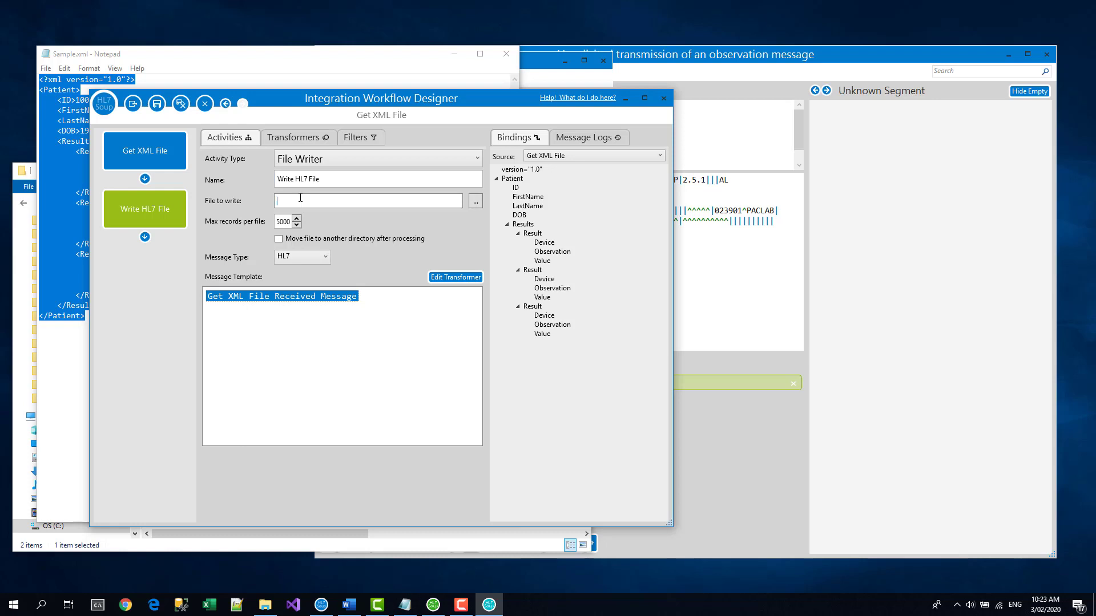
{"action": "left_click", "coordinate": [30, 278]}
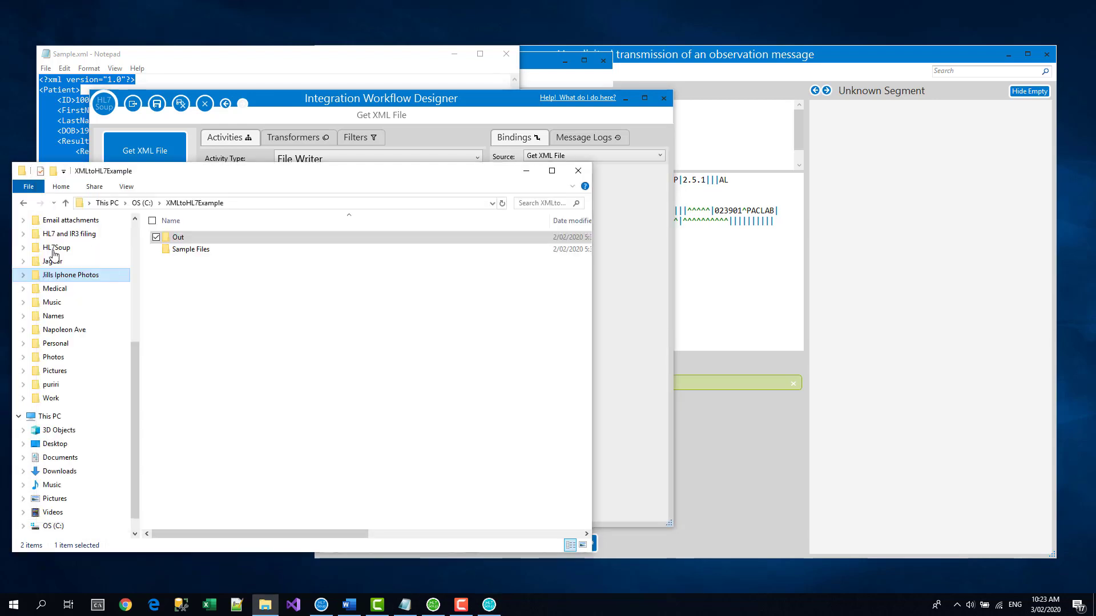
{"action": "left_click", "coordinate": [230, 204]}
{"action": "key", "text": "ctrl+c"}
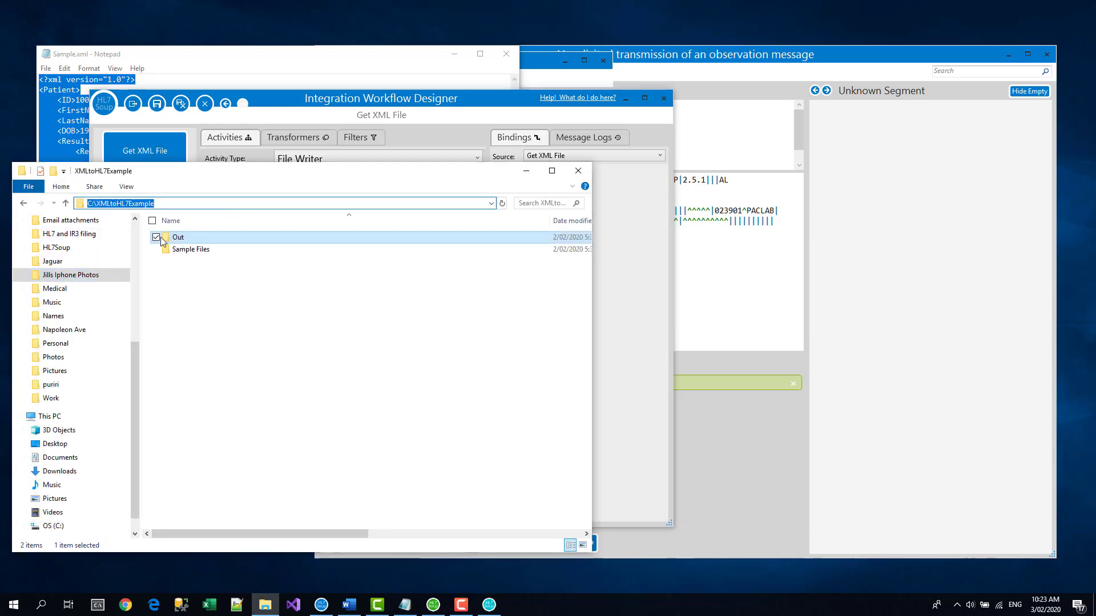
{"action": "key", "text": "alt+Tab"}
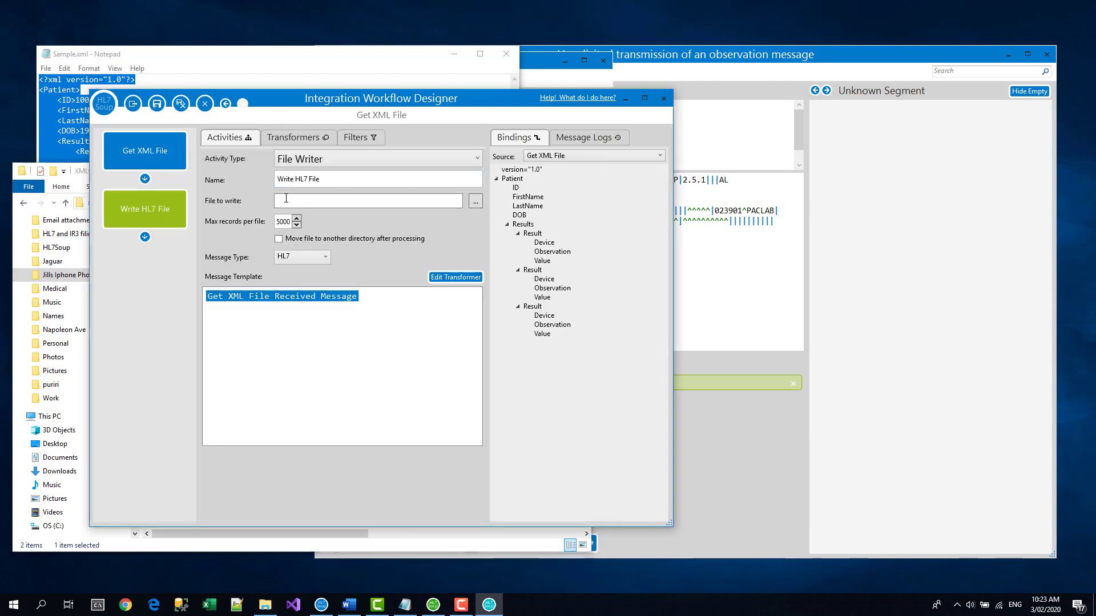
{"action": "key", "text": "ctrl+v"}
{"action": "type", "text": "\\Out\\"}
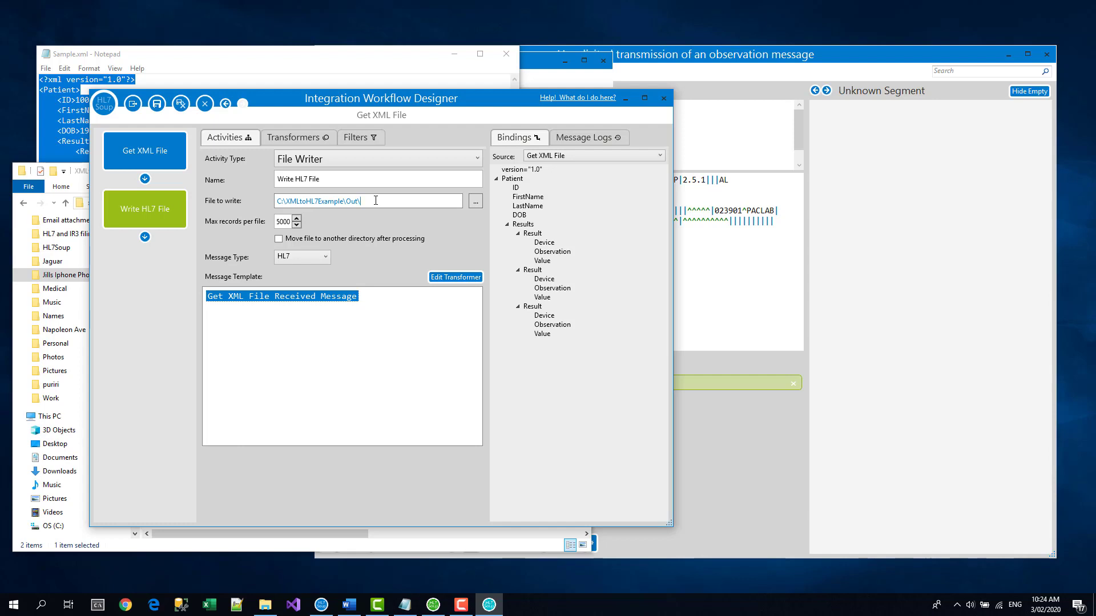
{"action": "type", "text": "MyHL7Message.hl7"}
- Insert the WorkflowInstanceID variable before the output file's .hl7 extension and set the maximum records per file to 1
{"action": "right_click", "coordinate": [409, 202]}
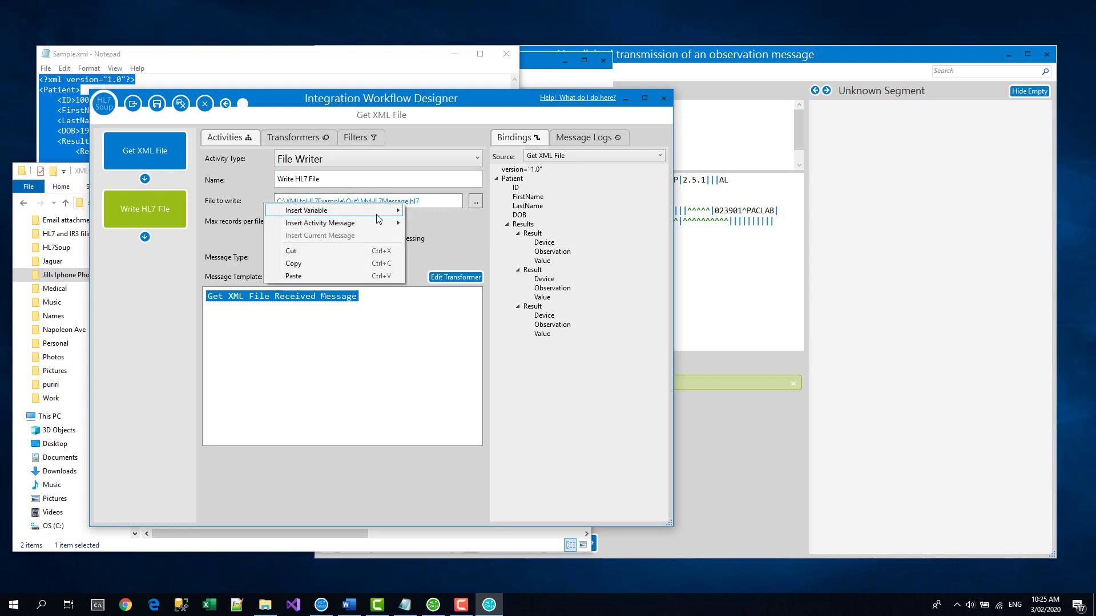
{"action": "mouse_move", "coordinate": [376, 215]}
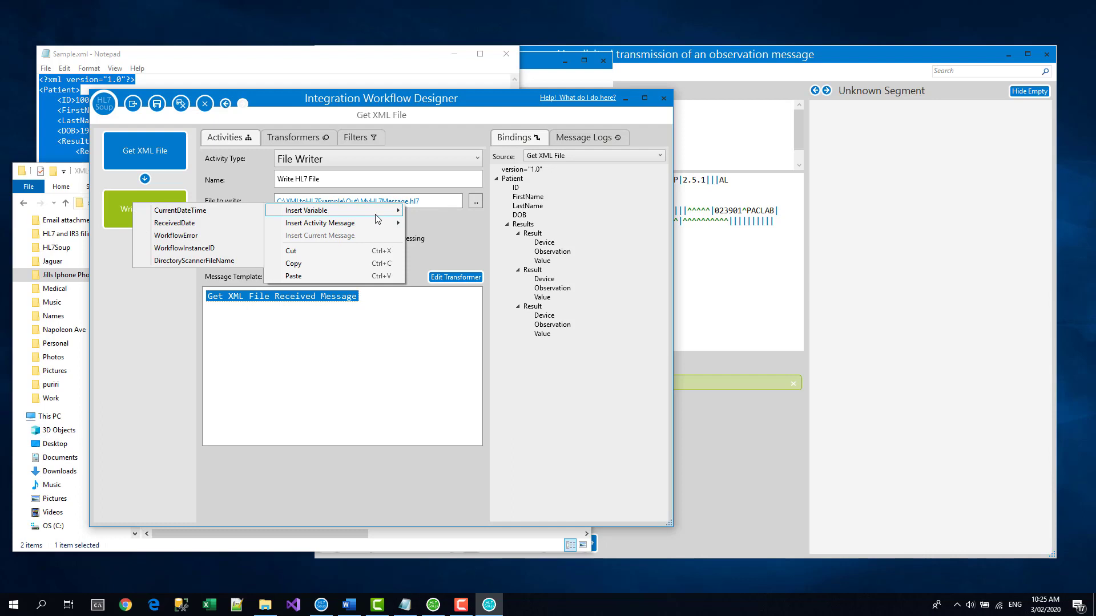
{"action": "left_click", "coordinate": [218, 249]}
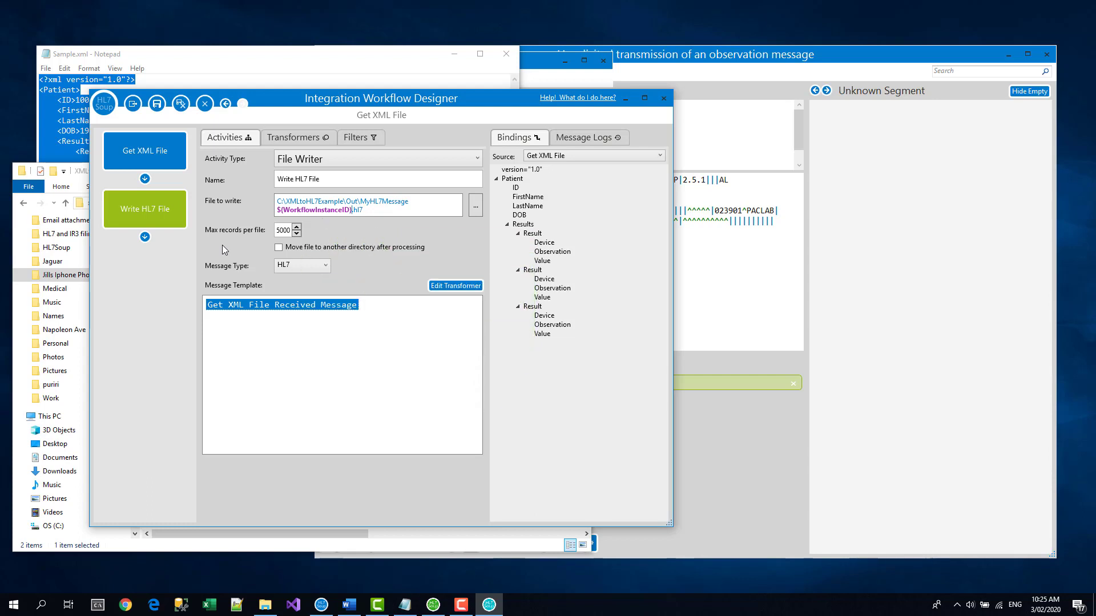
{"action": "double_click", "coordinate": [282, 231]}
{"action": "type", "text": "1"}
- Copy the whole ORU^R01 sample message from the HL7 Soup editor into the Write HL7 File message template
{"action": "left_click", "coordinate": [709, 299]}
{"action": "left_click_drag", "start_coordinate": [517, 274], "coordinate": [225, 147]}
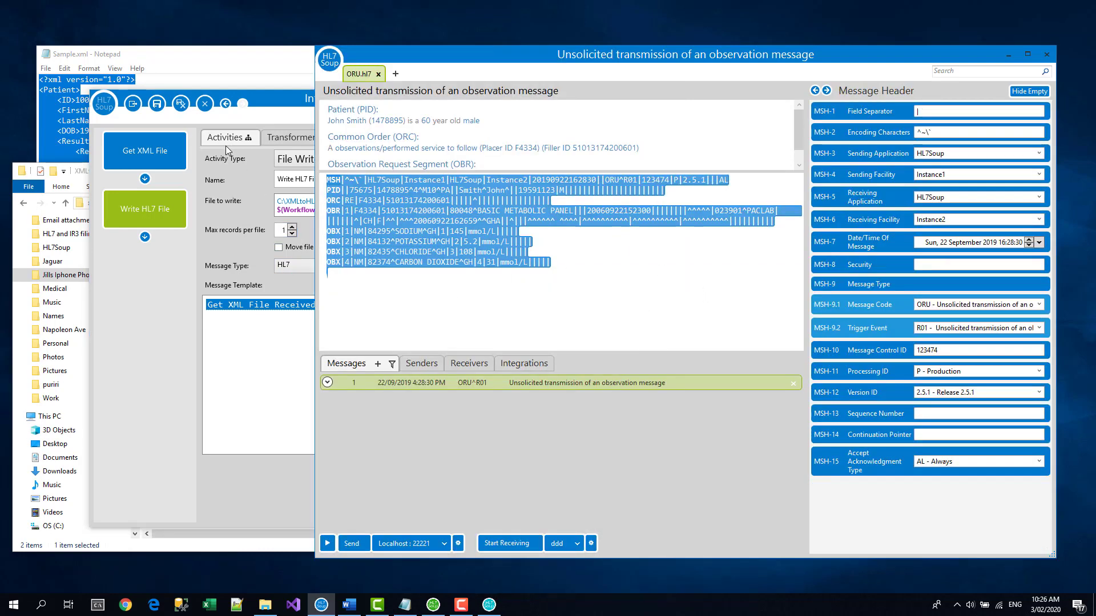
{"action": "key", "text": "ctrl+c"}
{"action": "left_click", "coordinate": [180, 306]}
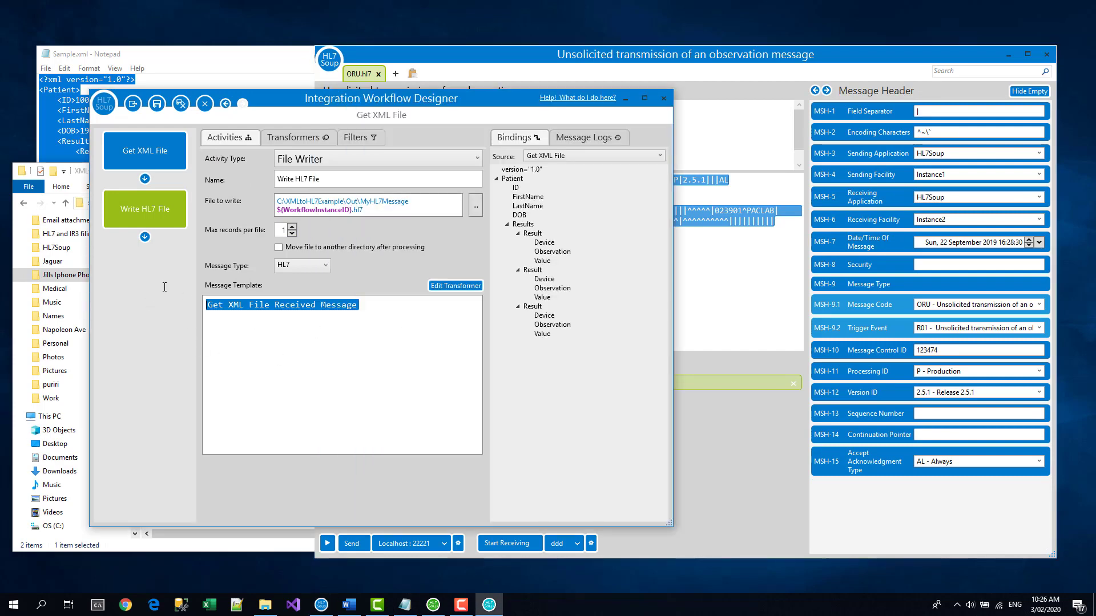
{"action": "key", "text": "ctrl+v"}
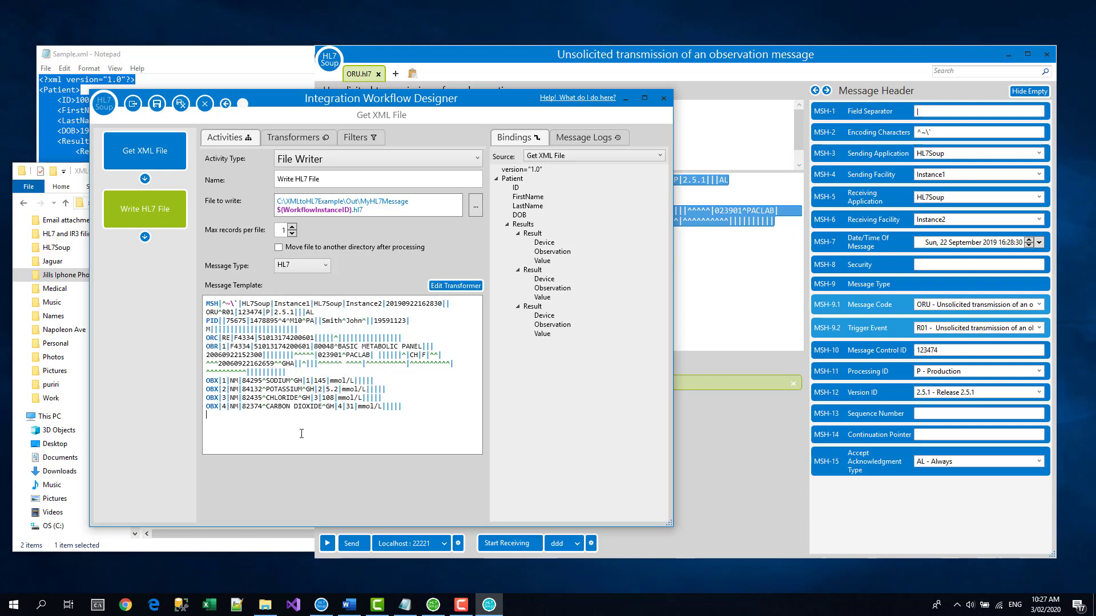
- Compare the XML template of Get XML File with the patient identifier field in the Write HL7 File template
{"action": "left_click", "coordinate": [141, 155]}
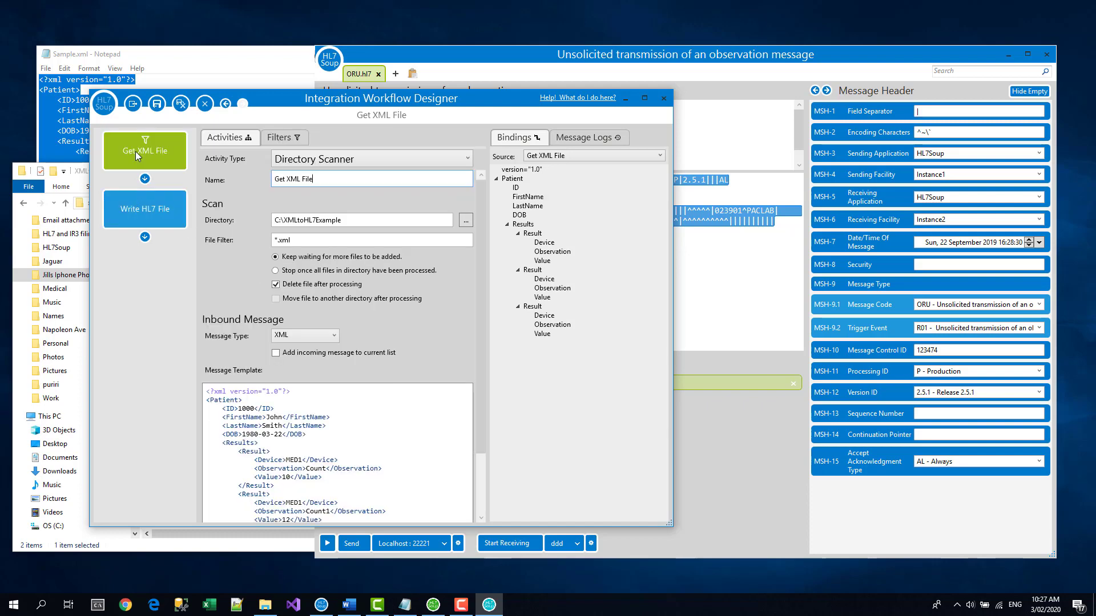
{"action": "scroll", "coordinate": [273, 453], "scroll_direction": "down", "scroll_amount": 2}
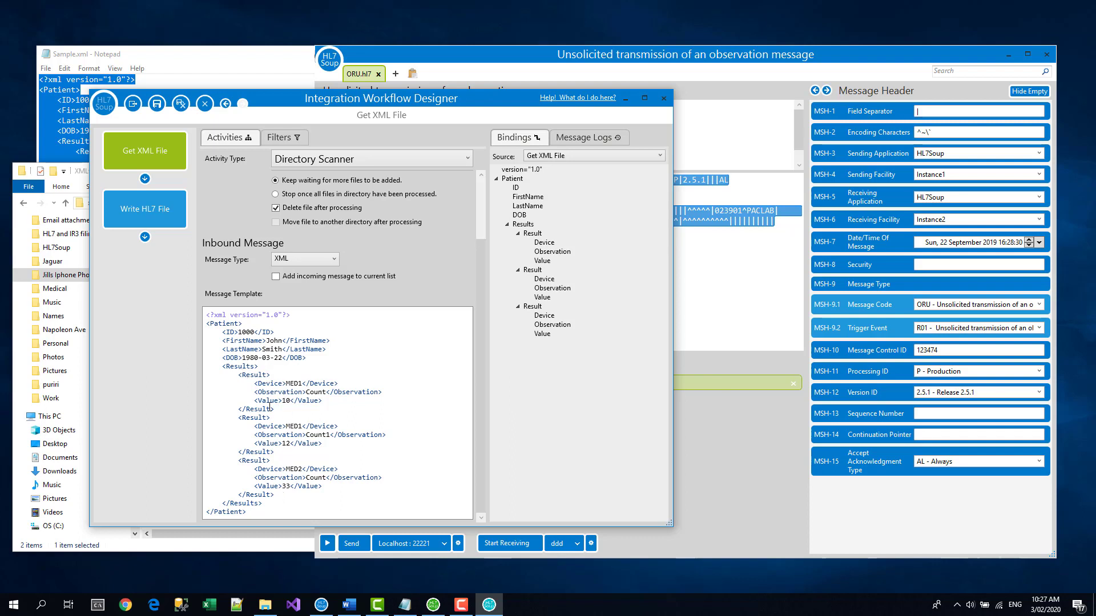
{"action": "left_click", "coordinate": [173, 226]}
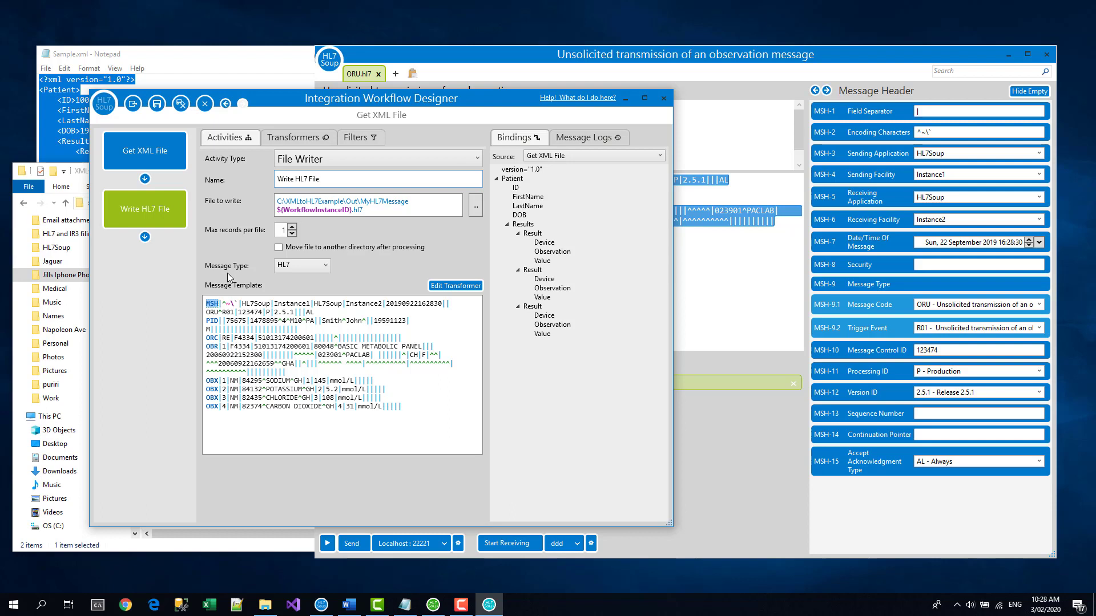
{"action": "left_click", "coordinate": [314, 321]}
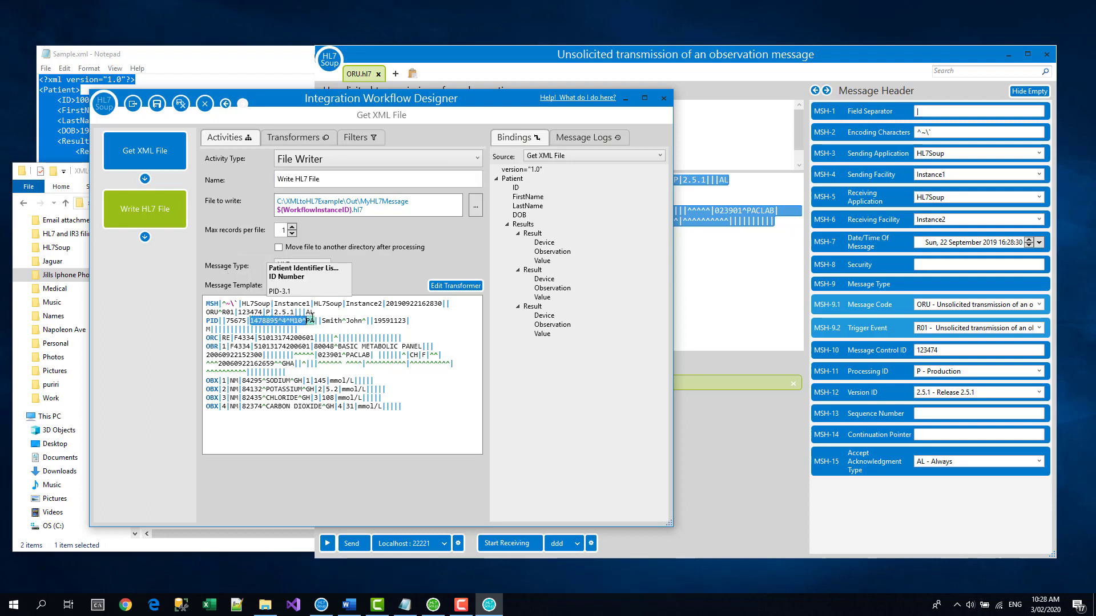
- Replace the PID-3 identifier and the PID-5 given and family names in the HL7 template with the XML ID, FirstName and LastName bindings
{"action": "key", "text": "Delete"}
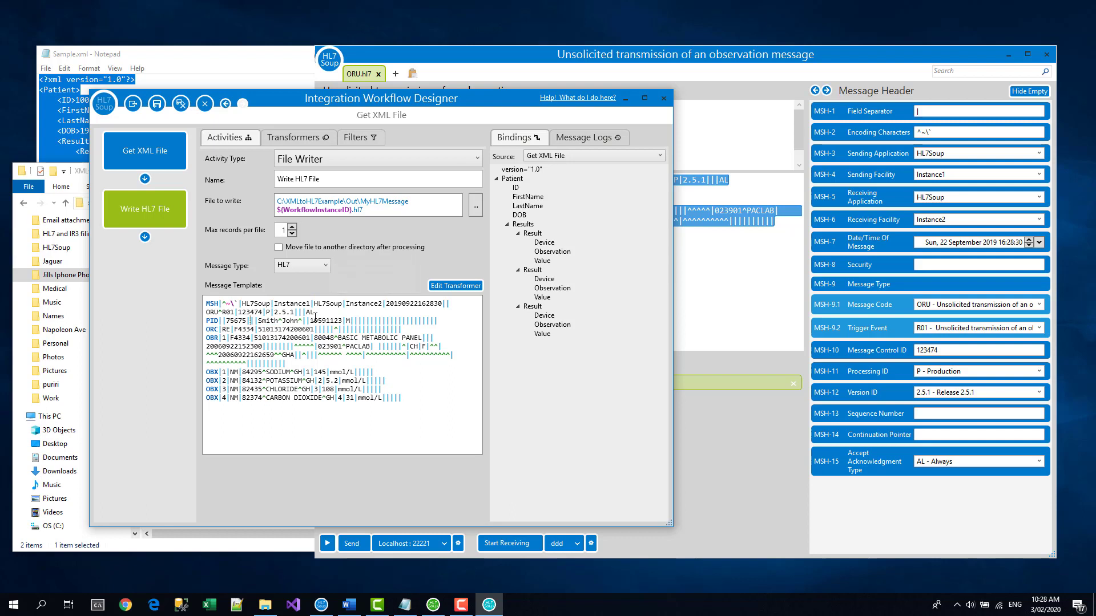
{"action": "left_click_drag", "start_coordinate": [515, 188], "coordinate": [250, 323]}
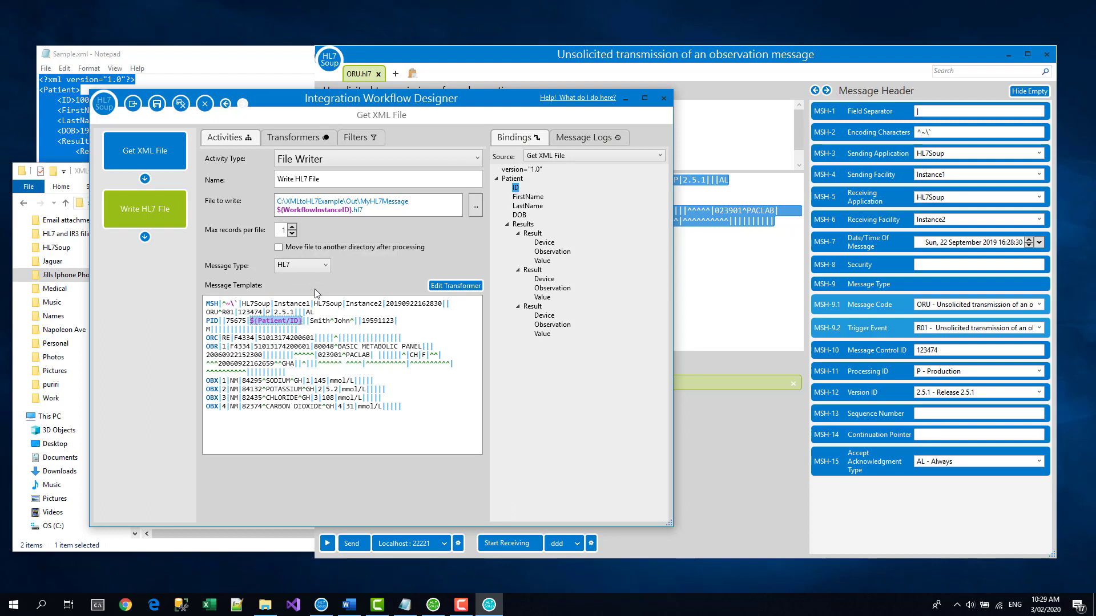
{"action": "left_click", "coordinate": [528, 196]}
{"action": "left_click", "coordinate": [346, 321]}
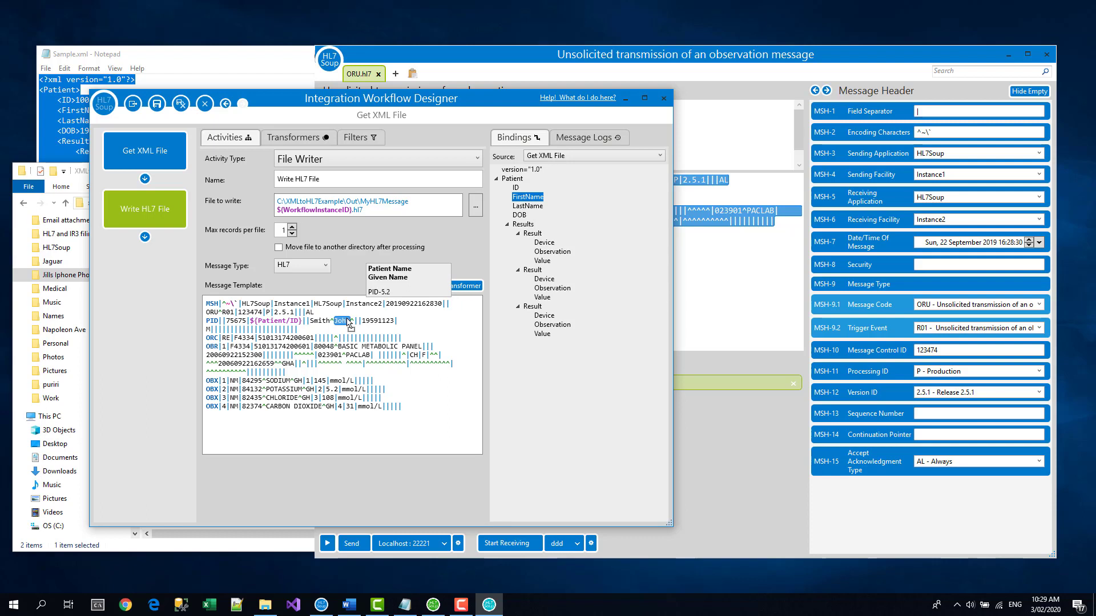
{"action": "left_click_drag", "start_coordinate": [348, 320], "coordinate": [348, 320]}
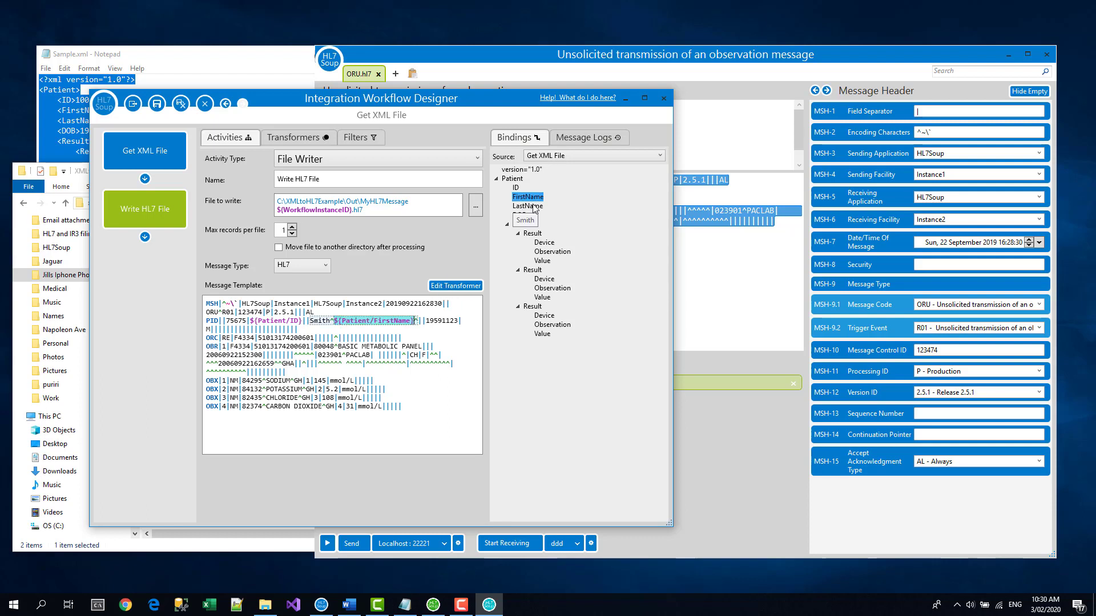
{"action": "left_click_drag", "start_coordinate": [530, 211], "coordinate": [321, 326]}
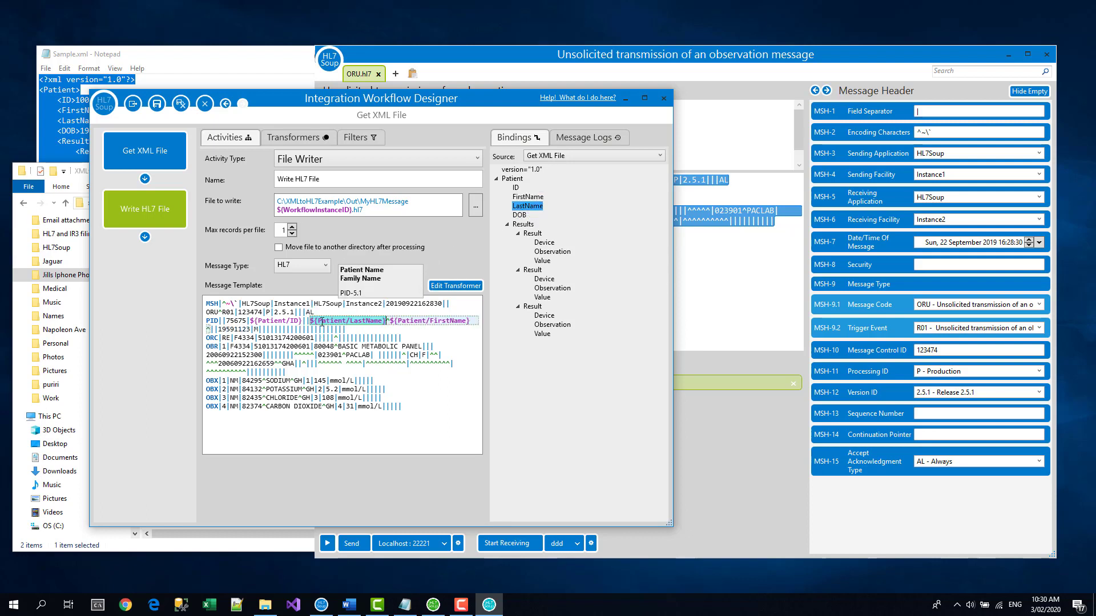
- Bind the XML DOB to the birth date field of the PID segment and the XML ID to its PID-2 field
{"action": "left_click_drag", "start_coordinate": [520, 216], "coordinate": [235, 330]}
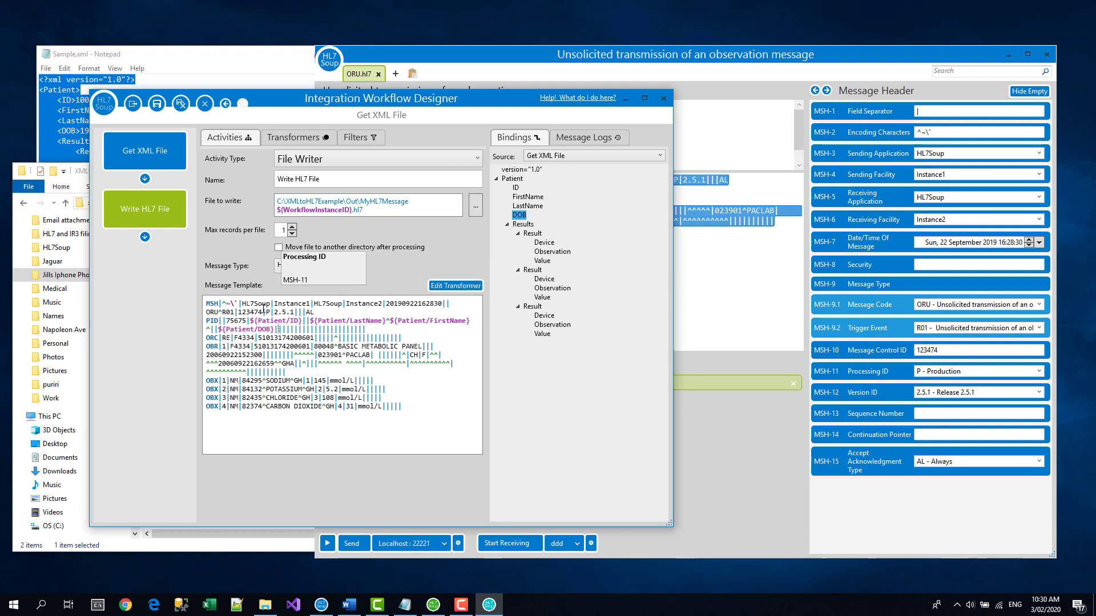
{"action": "left_click", "coordinate": [239, 323]}
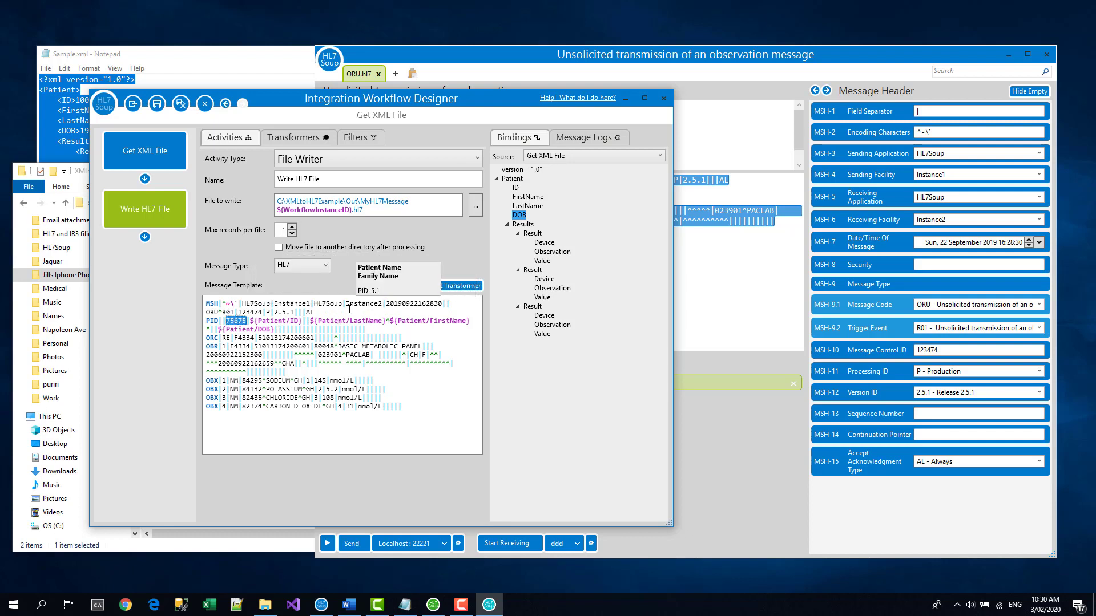
{"action": "left_click_drag", "start_coordinate": [516, 187], "coordinate": [239, 322]}
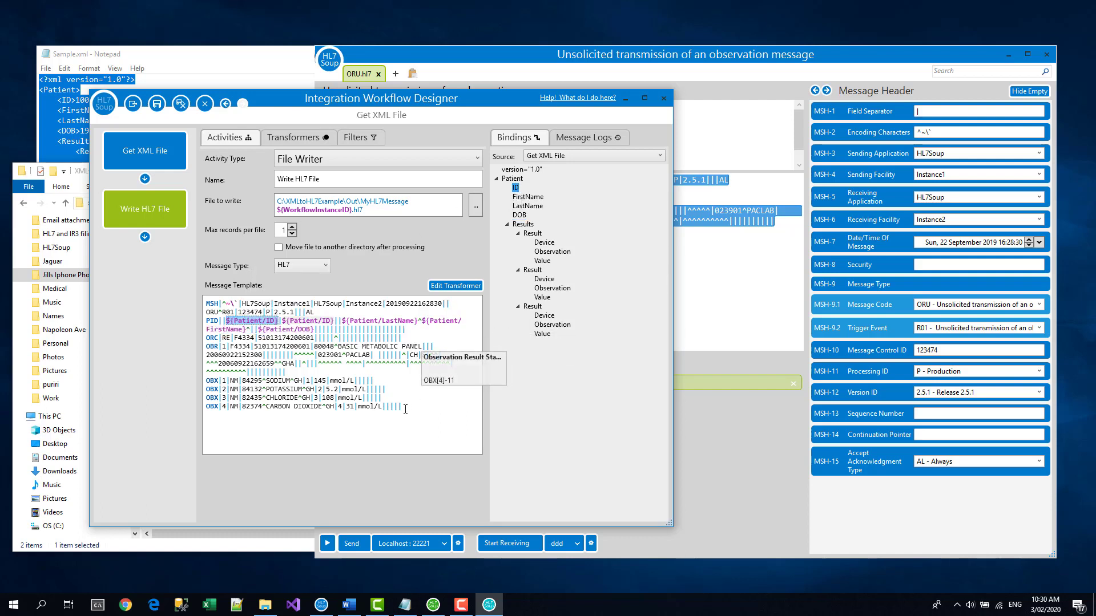
- Delete the ORC, OBR and all OBX segments from the HL7 message template, keeping only MSH and PID
{"action": "left_click_drag", "start_coordinate": [402, 407], "coordinate": [194, 369]}
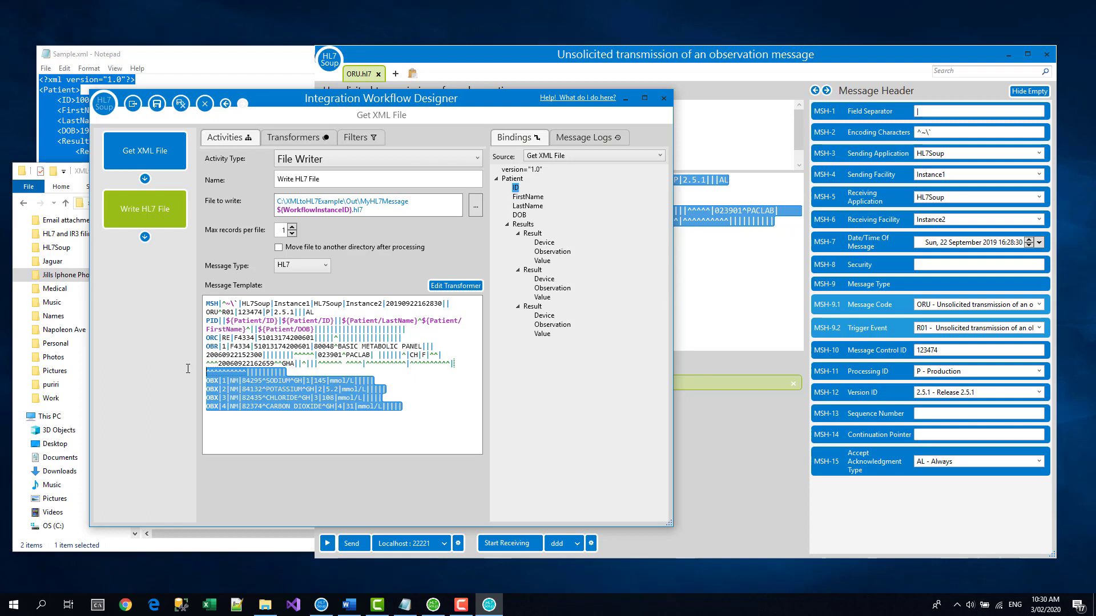
{"action": "left_click_drag", "start_coordinate": [188, 368], "coordinate": [176, 342]}
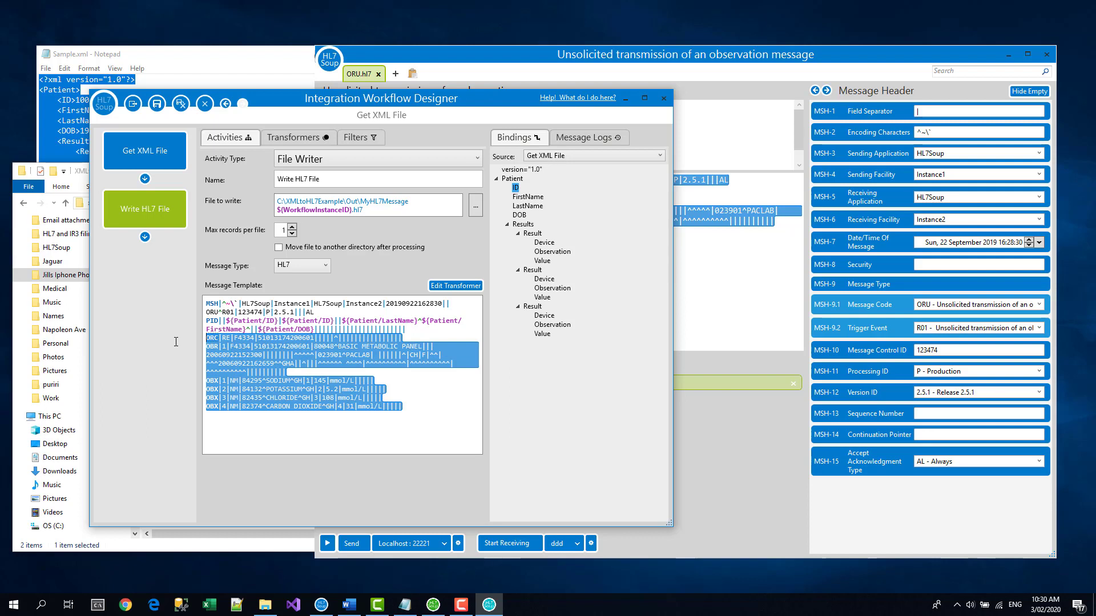
{"action": "key", "text": "Delete"}
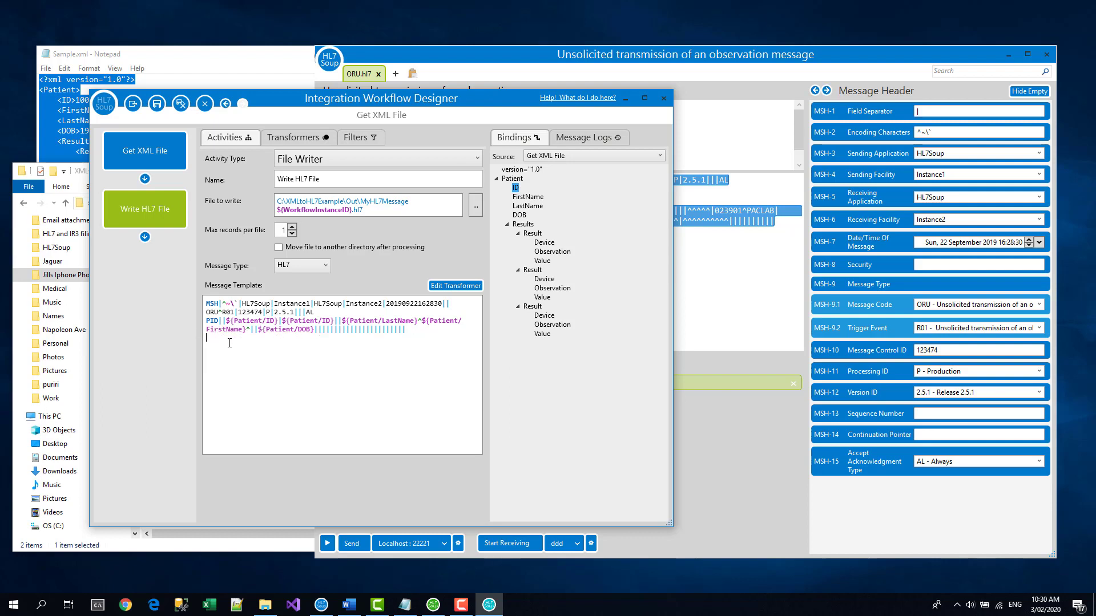
- Replace the MSH-7 date/time in the template with the CurrentDateTime variable, formatted as HL7 Date Time (second)
{"action": "mouse_move", "coordinate": [404, 305]}
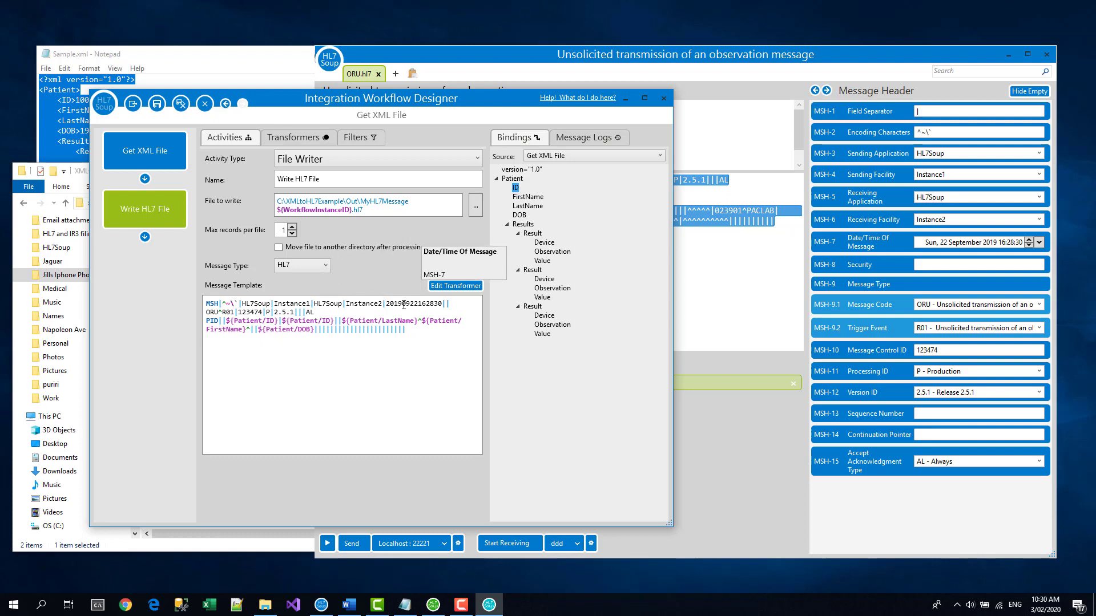
{"action": "double_click", "coordinate": [406, 304]}
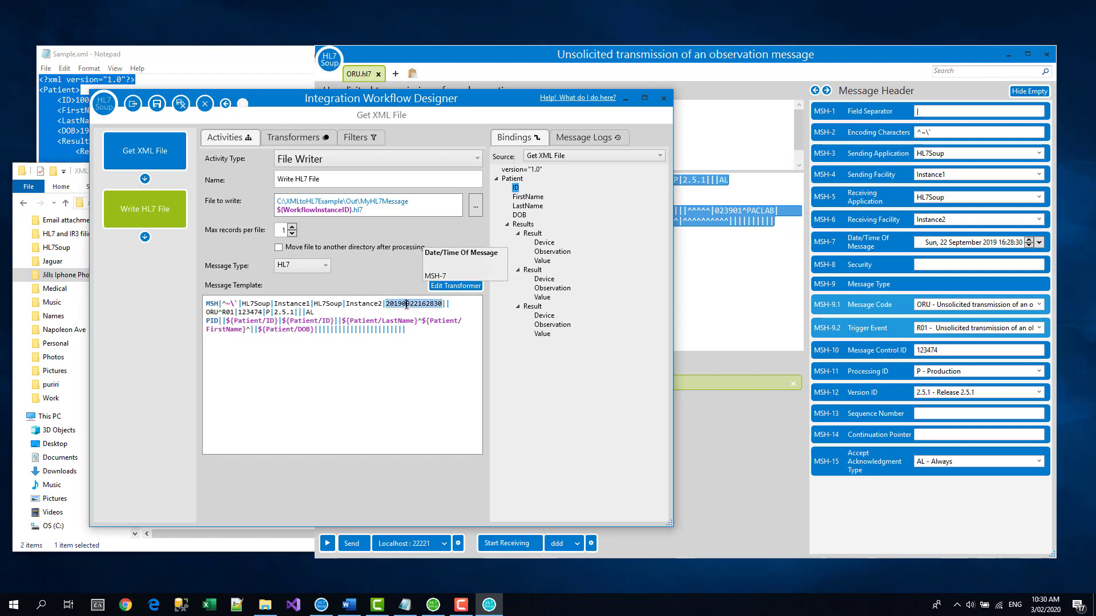
{"action": "right_click", "coordinate": [404, 305]}
{"action": "mouse_move", "coordinate": [368, 319]}
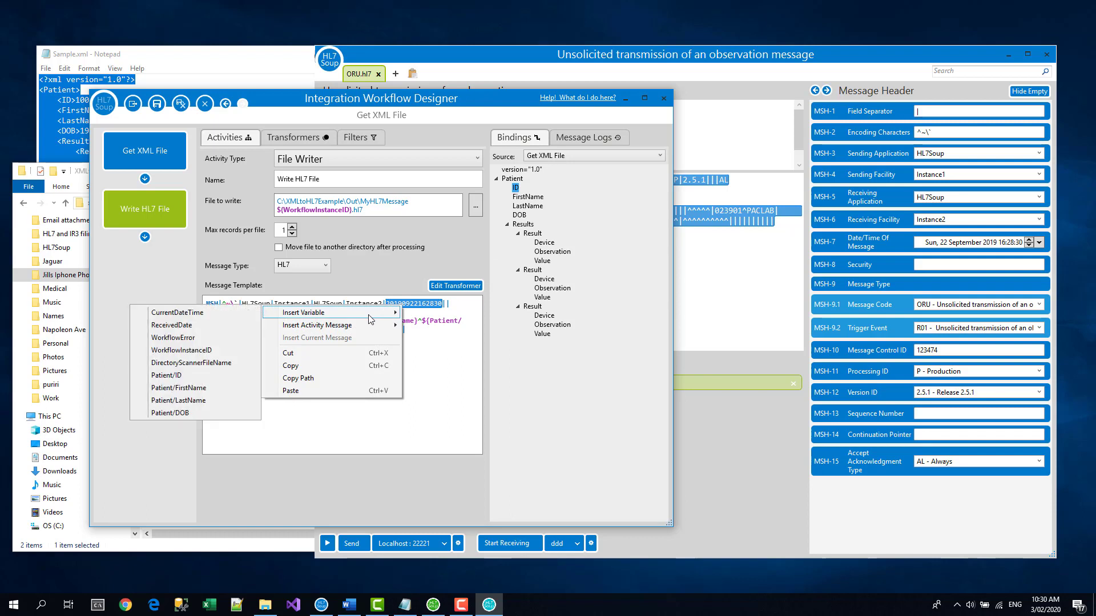
{"action": "left_click", "coordinate": [187, 314]}
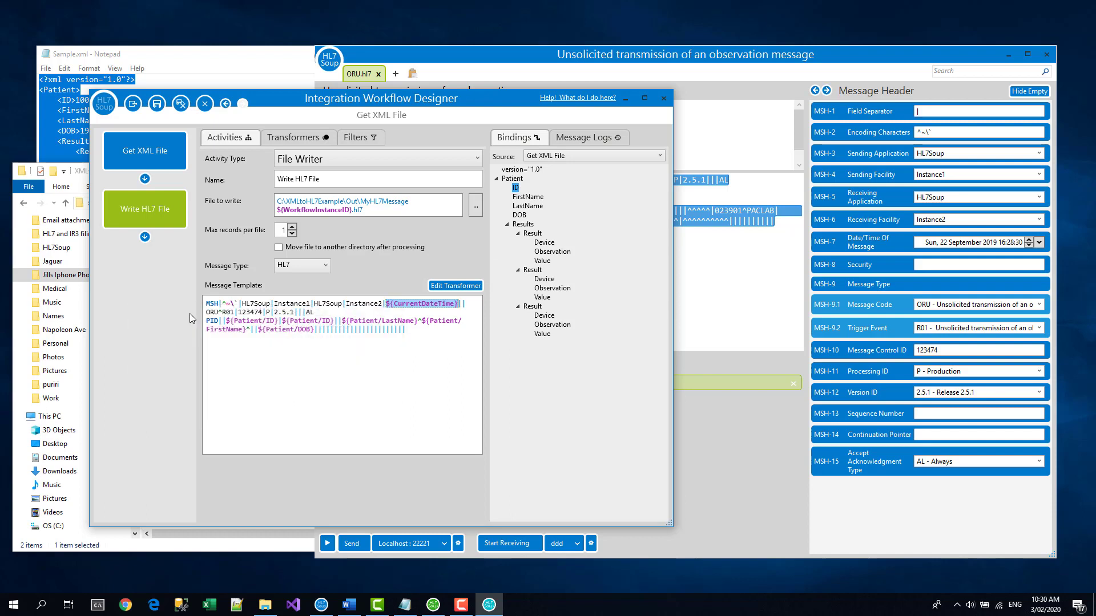
{"action": "right_click", "coordinate": [417, 306]}
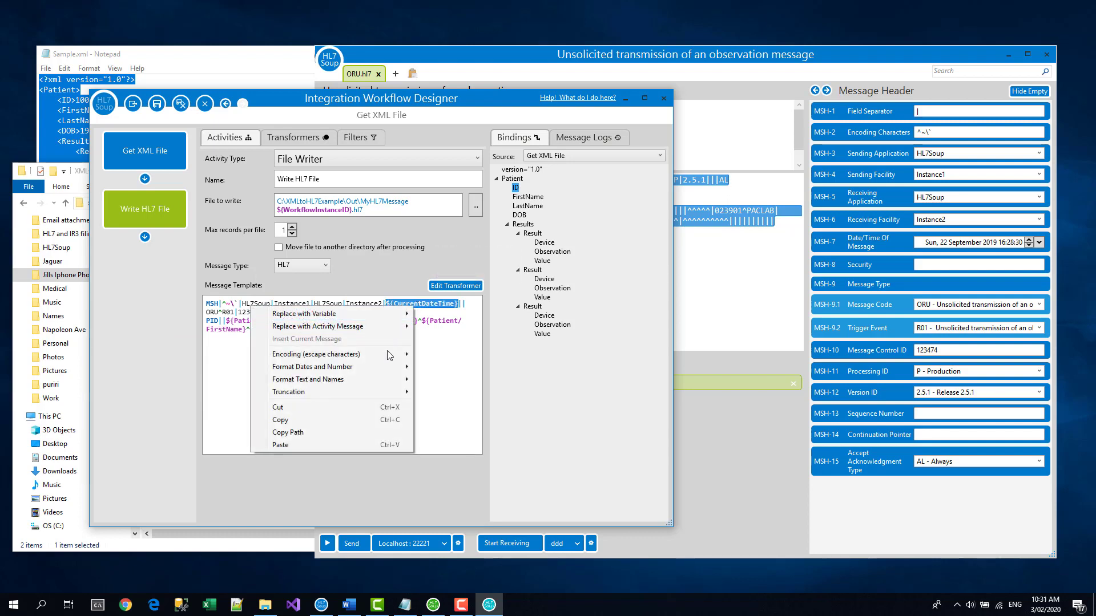
{"action": "mouse_move", "coordinate": [355, 370]}
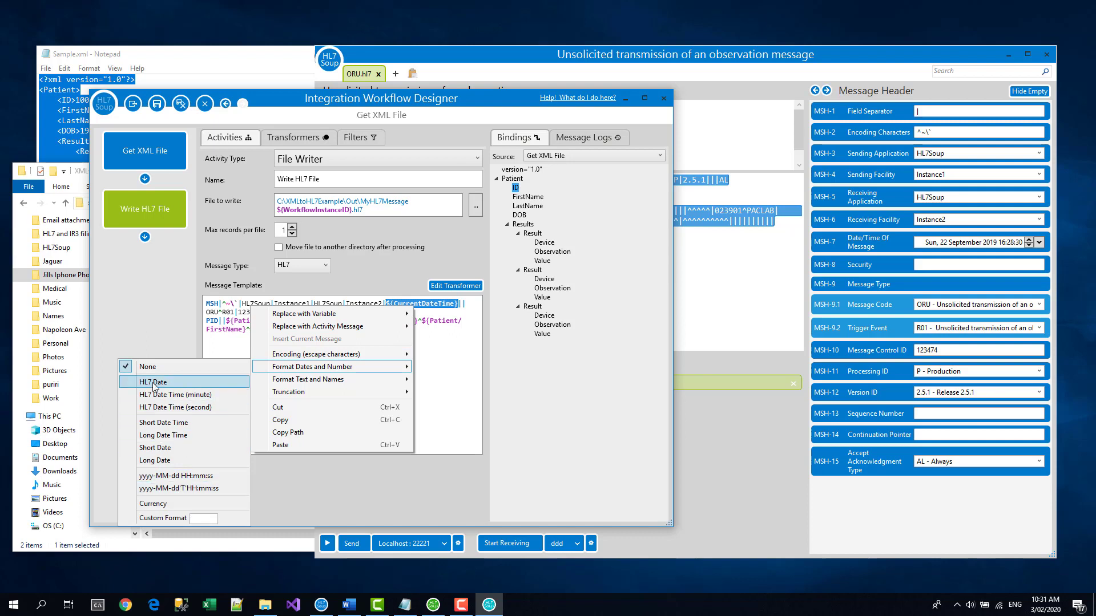
{"action": "left_click", "coordinate": [162, 407]}
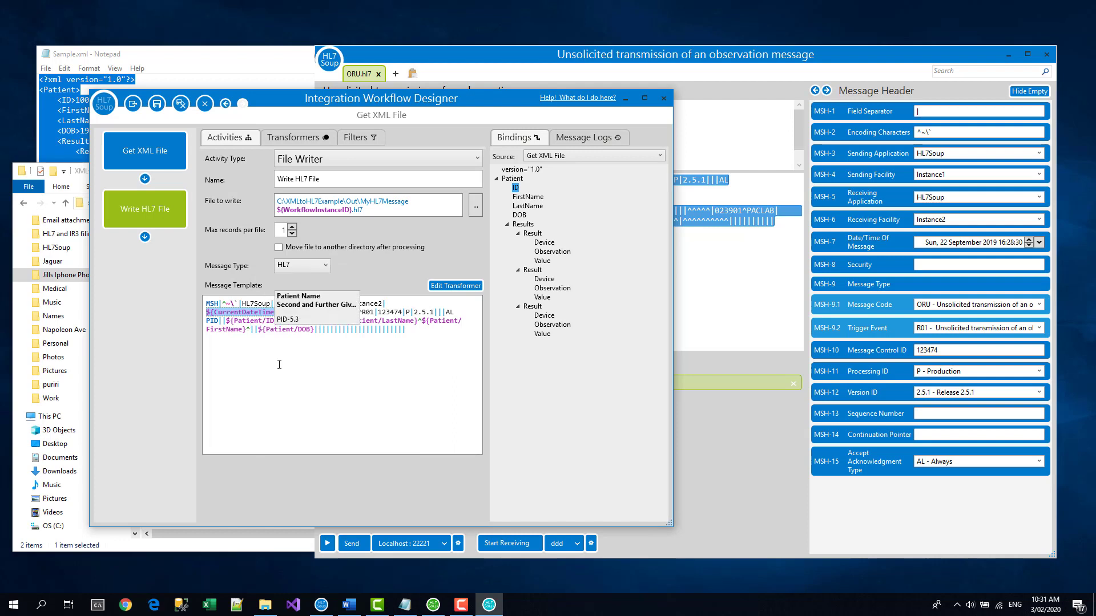
- Replace the MSH-10 message control ID in the template with the WorkflowInstanceID variable
{"action": "double_click", "coordinate": [393, 312]}
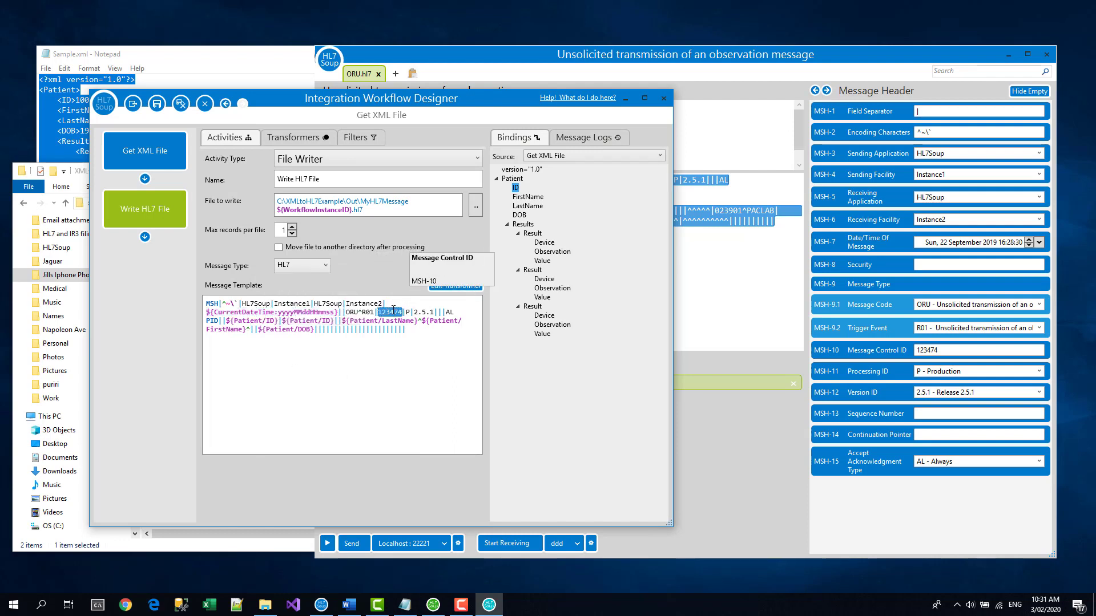
{"action": "right_click", "coordinate": [393, 311]}
{"action": "mouse_move", "coordinate": [347, 324]}
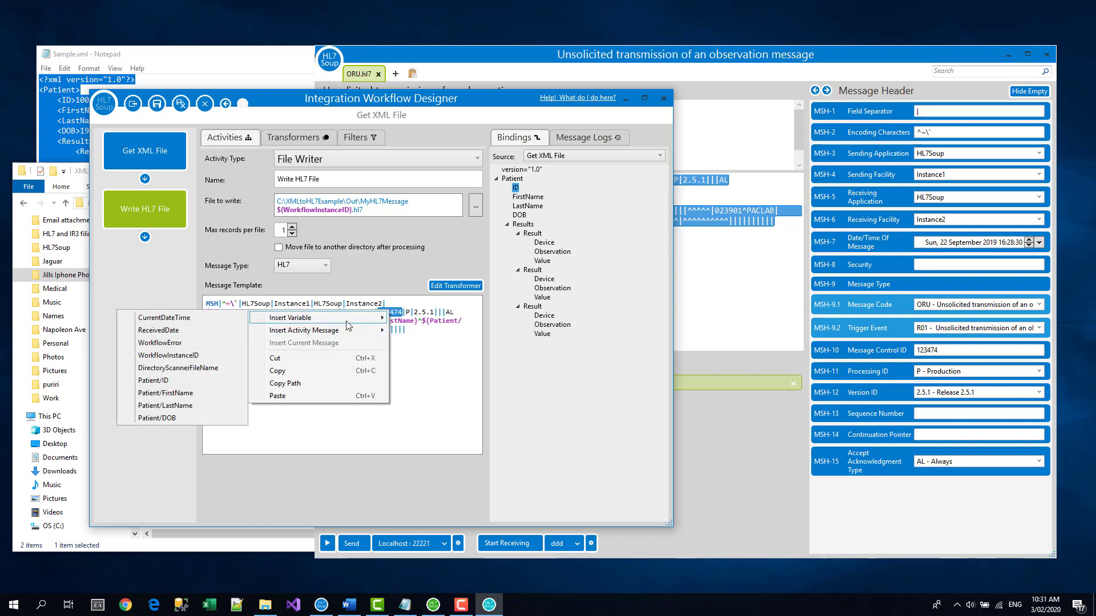
{"action": "left_click", "coordinate": [167, 355]}
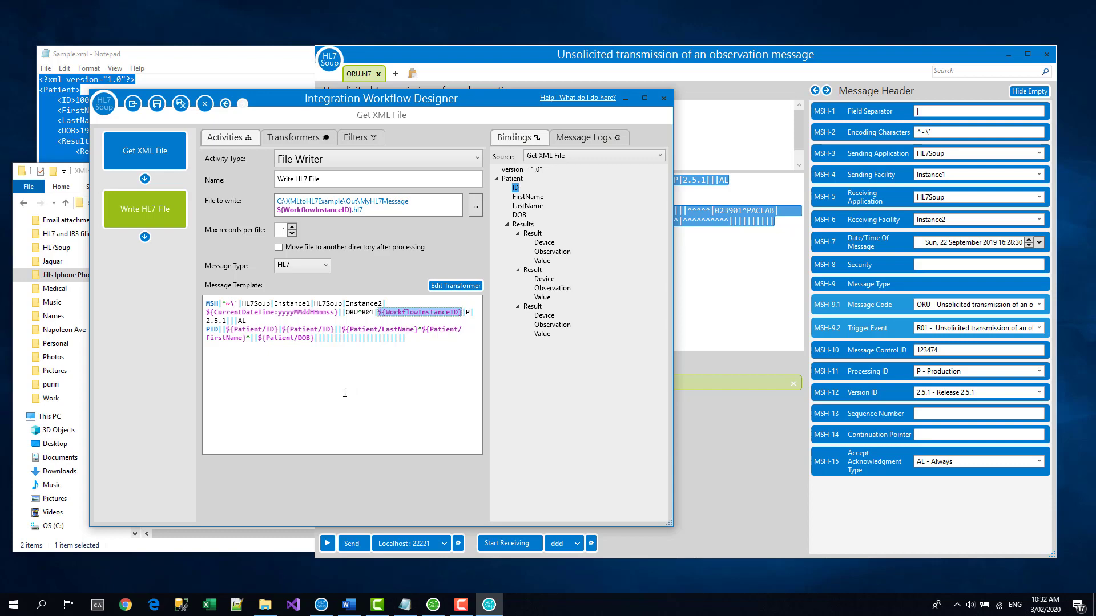
- Add a For Each transformer after Patient/DOB and bind its source path to the first Result node, Patient/Results/Result
{"action": "left_click", "coordinate": [289, 136]}
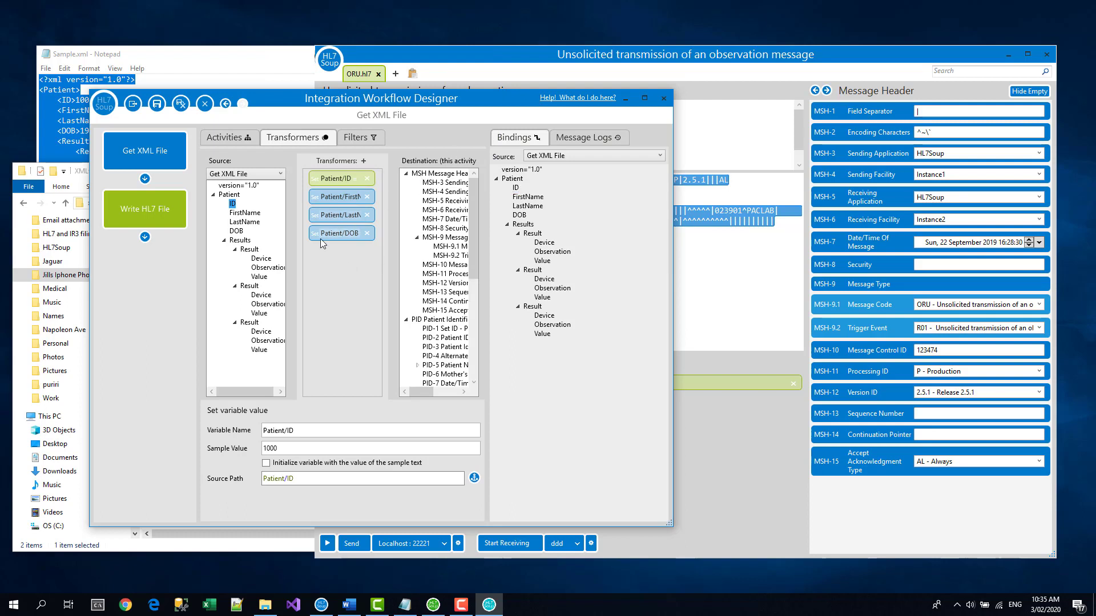
{"action": "left_click", "coordinate": [313, 238]}
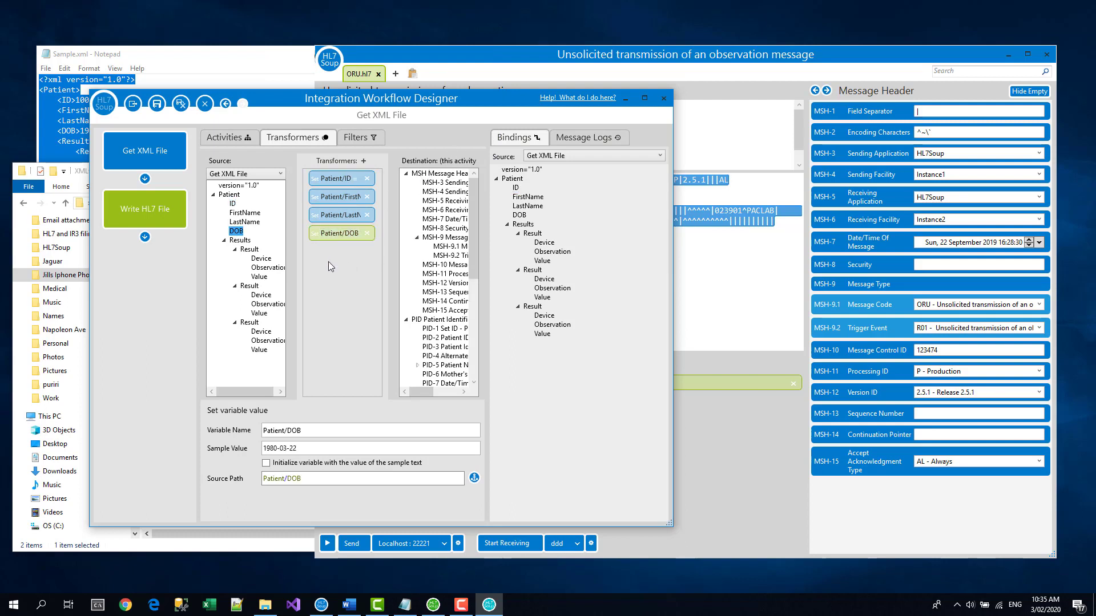
{"action": "right_click", "coordinate": [327, 262]}
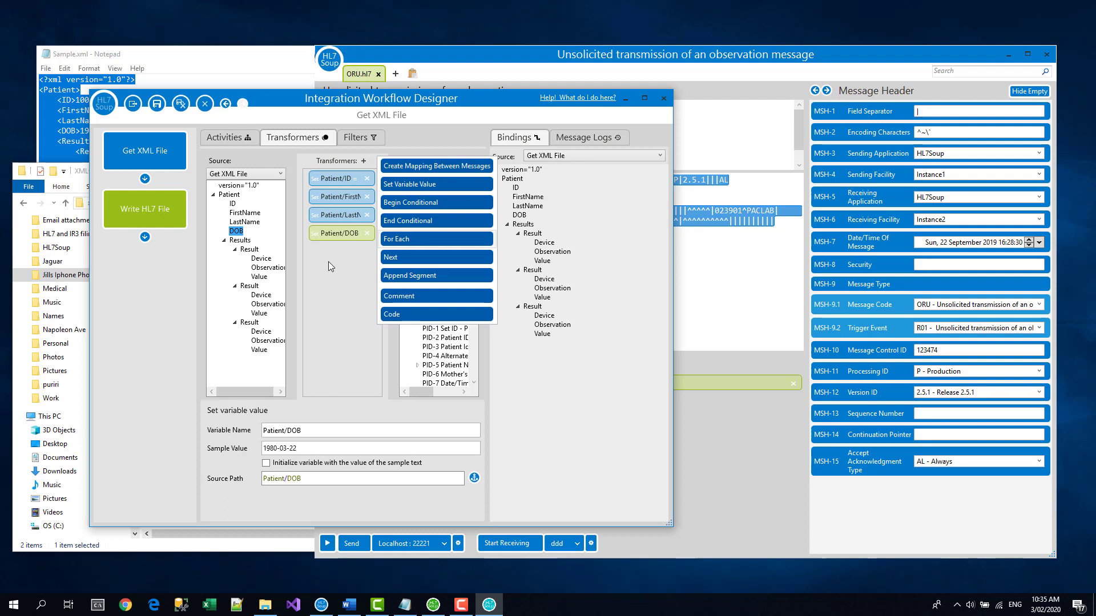
{"action": "left_click", "coordinate": [410, 241]}
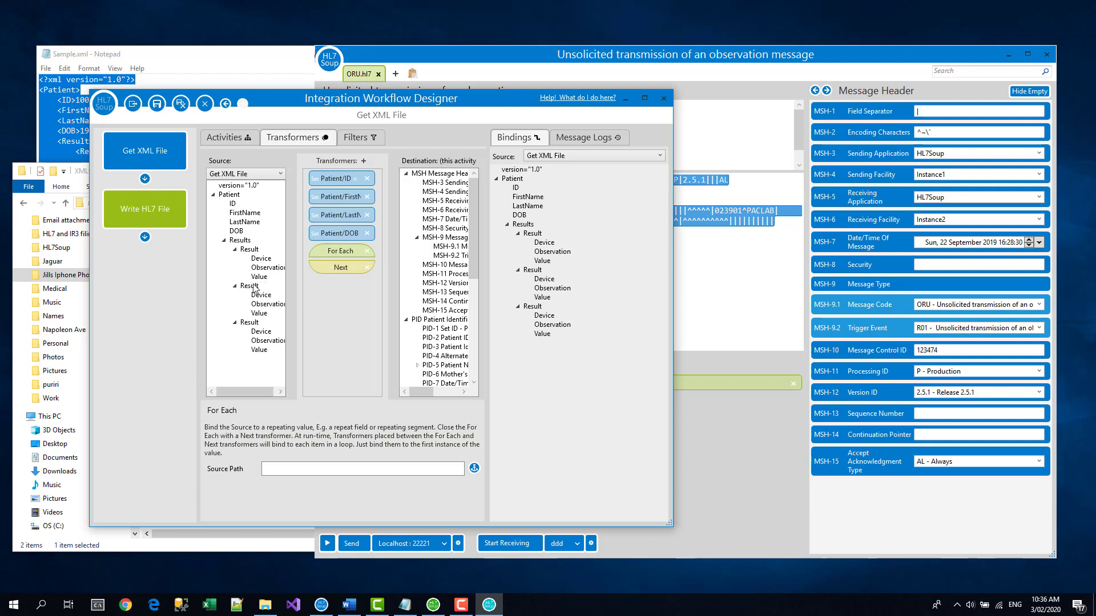
{"action": "left_click_drag", "start_coordinate": [249, 249], "coordinate": [307, 472]}
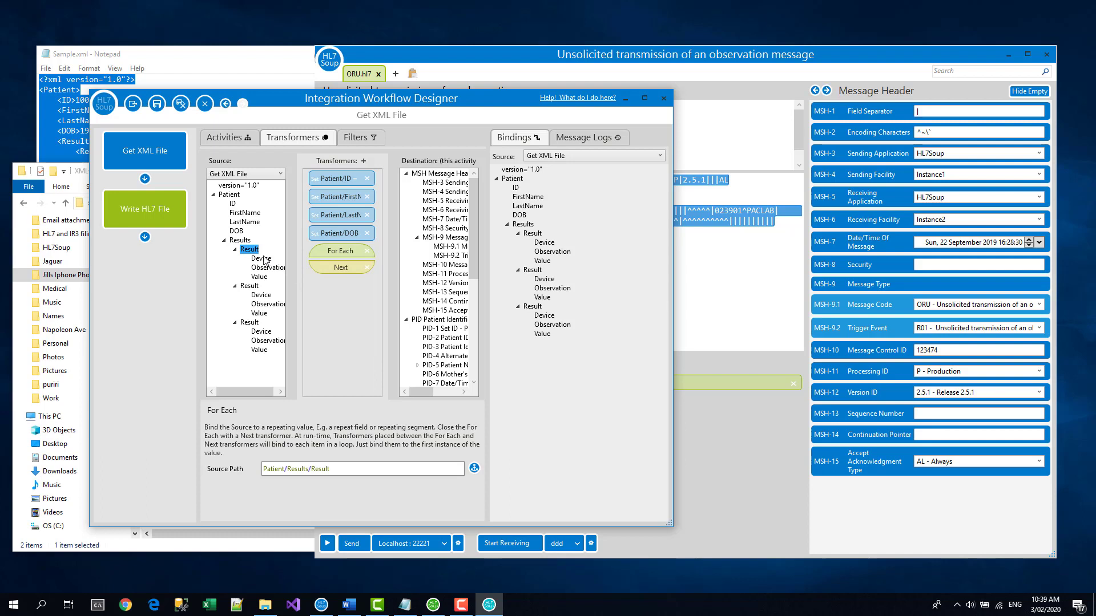
- Add variable transformers for the first Result's Device, Observation and Value between For Each and Next
{"action": "left_click_drag", "start_coordinate": [267, 261], "coordinate": [348, 292]}
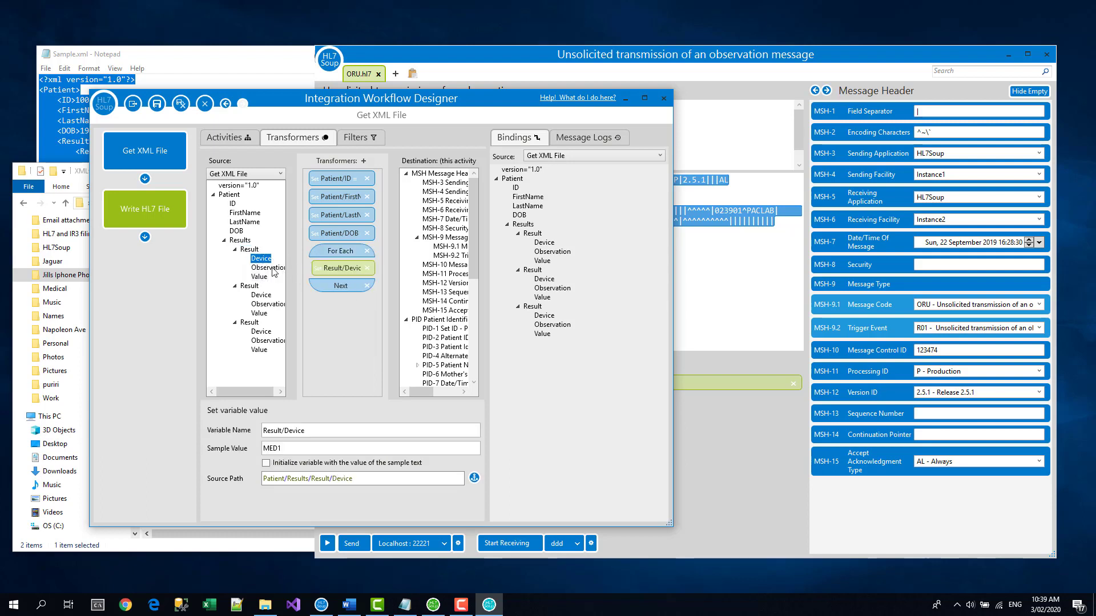
{"action": "left_click_drag", "start_coordinate": [263, 268], "coordinate": [343, 312]}
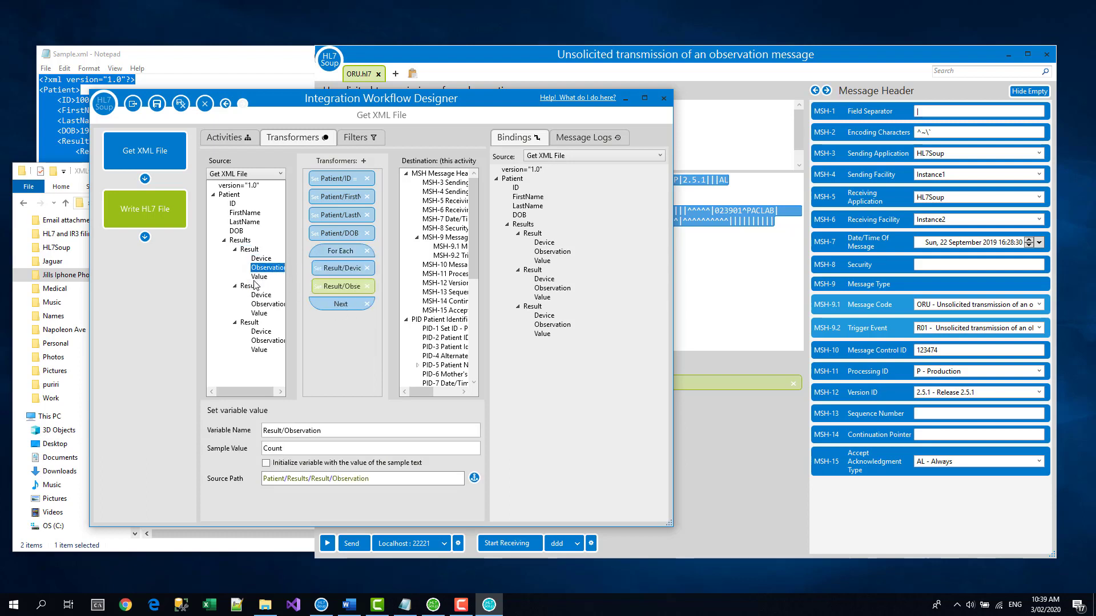
{"action": "left_click_drag", "start_coordinate": [259, 276], "coordinate": [340, 319]}
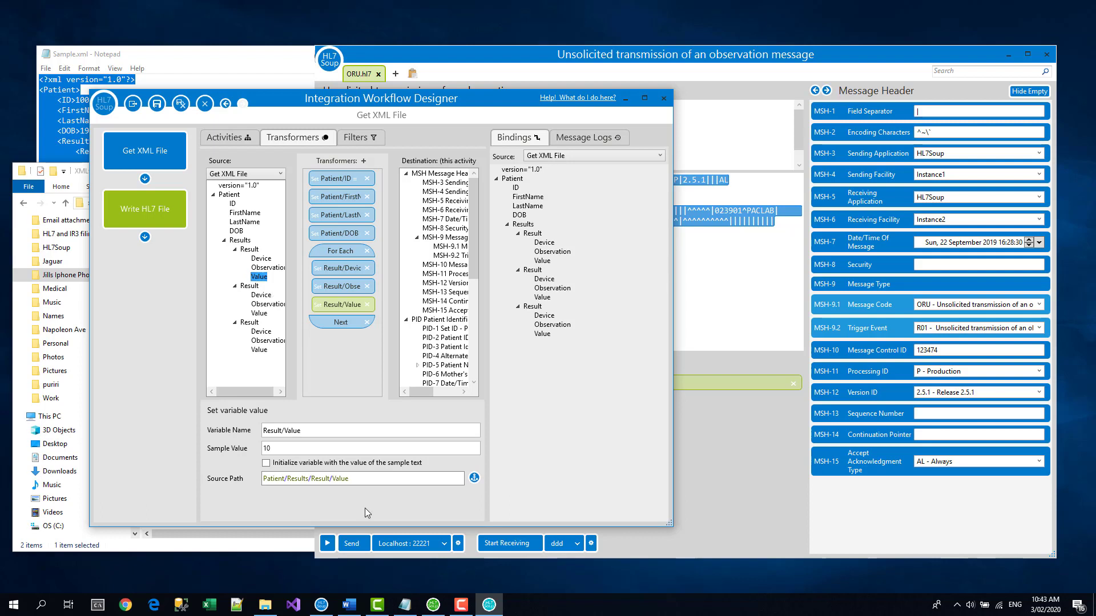
- Add an Append Segment transformer, start its line with OBX|| and insert the Result/Device variable after it
{"action": "right_click", "coordinate": [340, 338]}
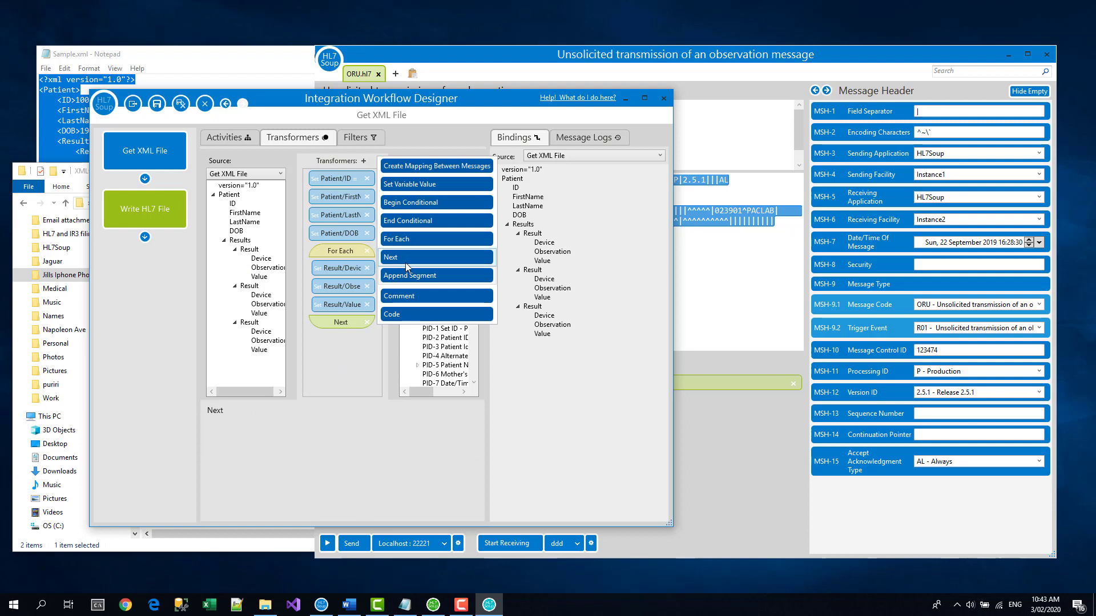
{"action": "left_click", "coordinate": [423, 276]}
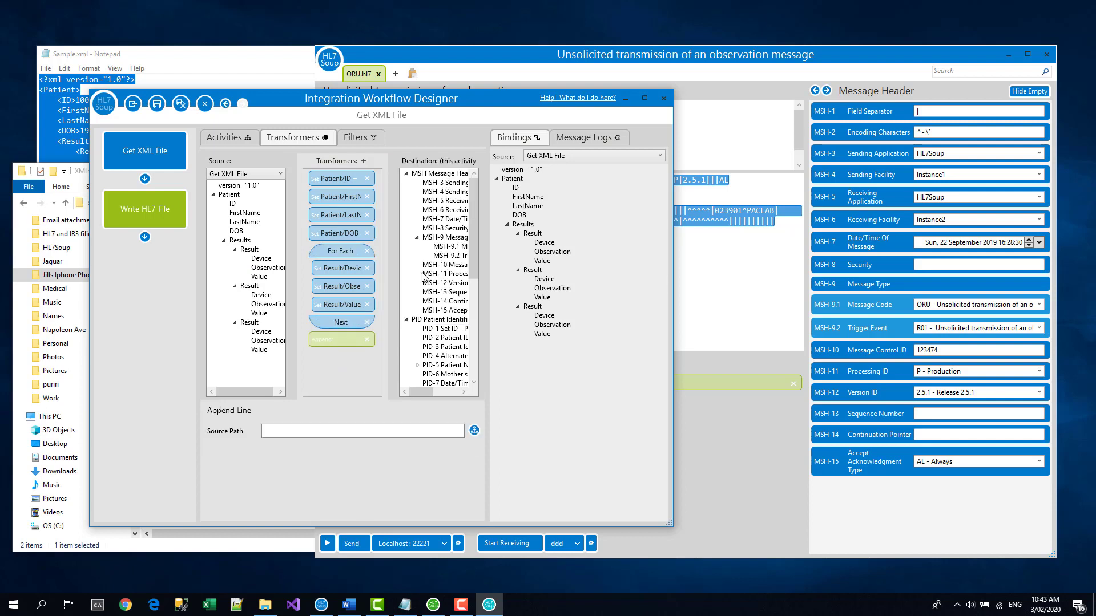
{"action": "left_click", "coordinate": [274, 431]}
{"action": "type", "text": "OBX||"}
{"action": "right_click", "coordinate": [314, 432]}
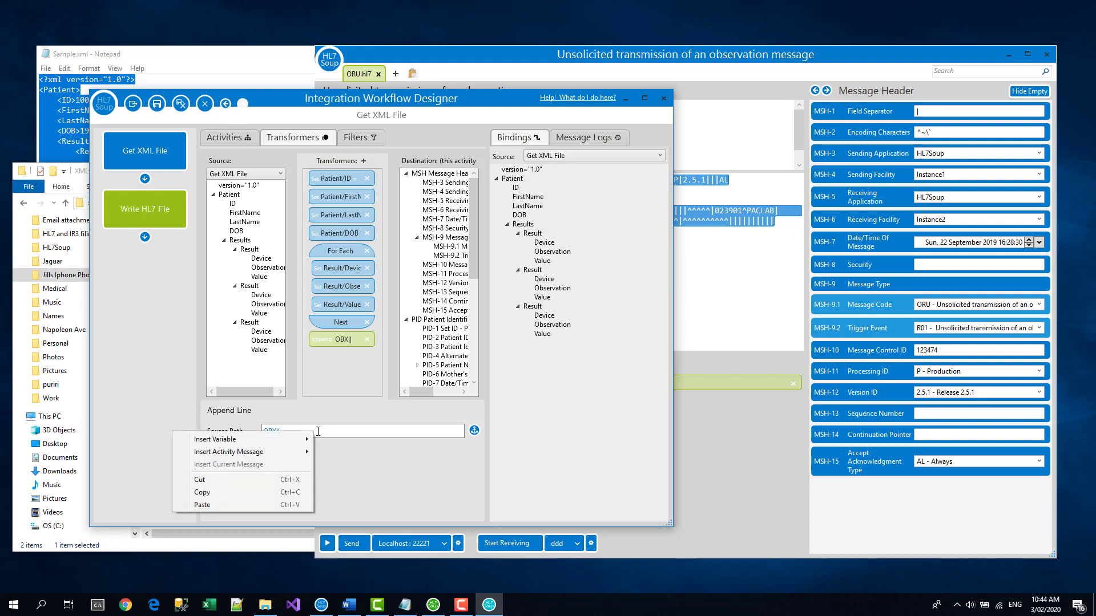
{"action": "mouse_move", "coordinate": [277, 441]}
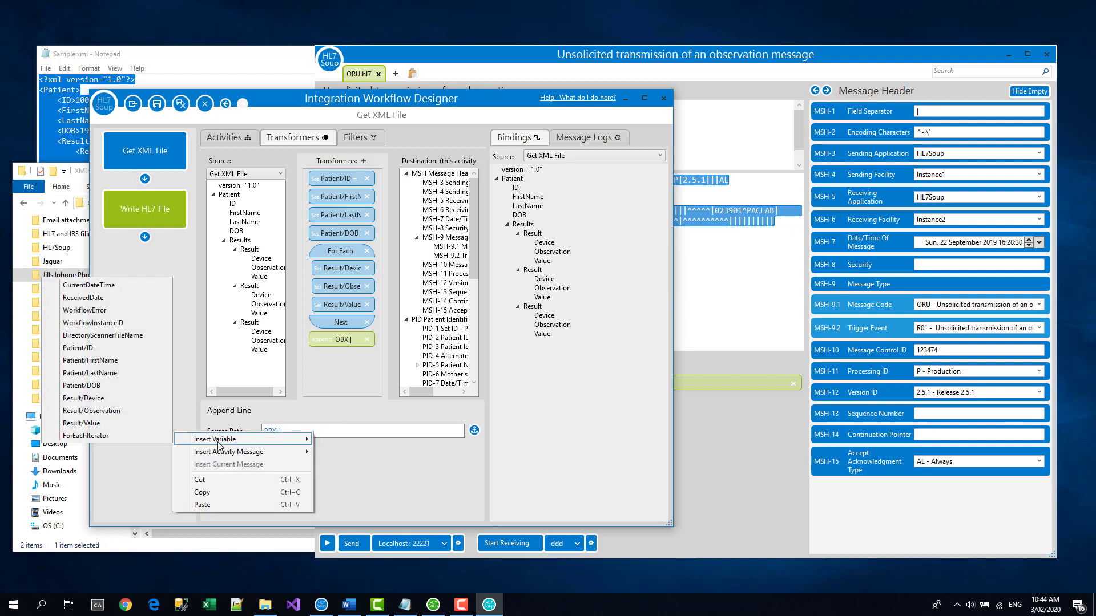
{"action": "left_click", "coordinate": [93, 402]}
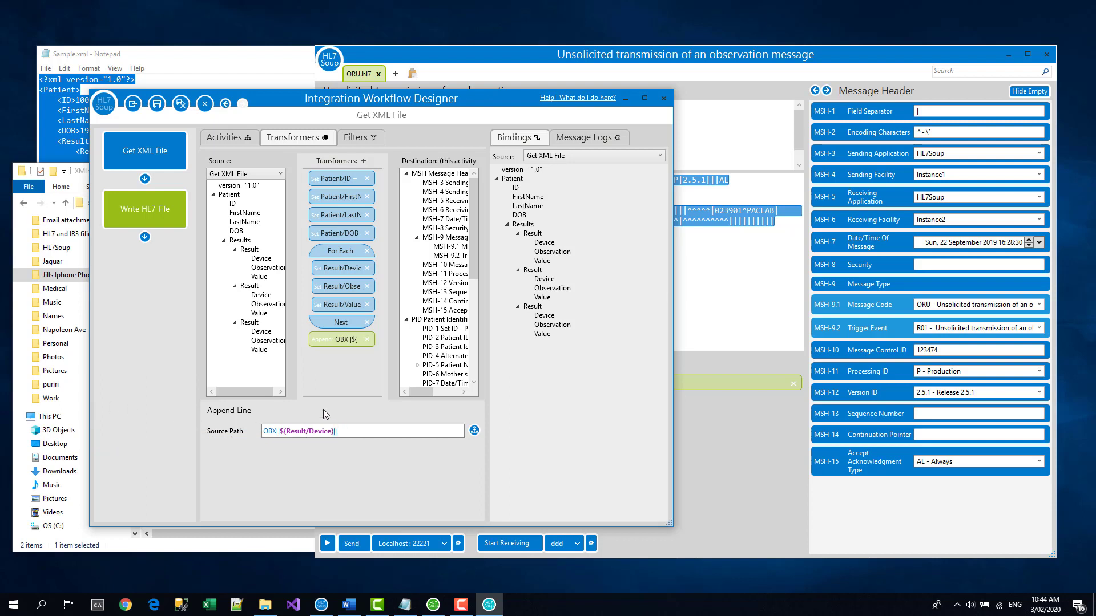
- Complete the OBX line with ||${Result/Value}^${Result/Observation} and move the append transformer inside the loop, just before Next
{"action": "right_click", "coordinate": [344, 432]}
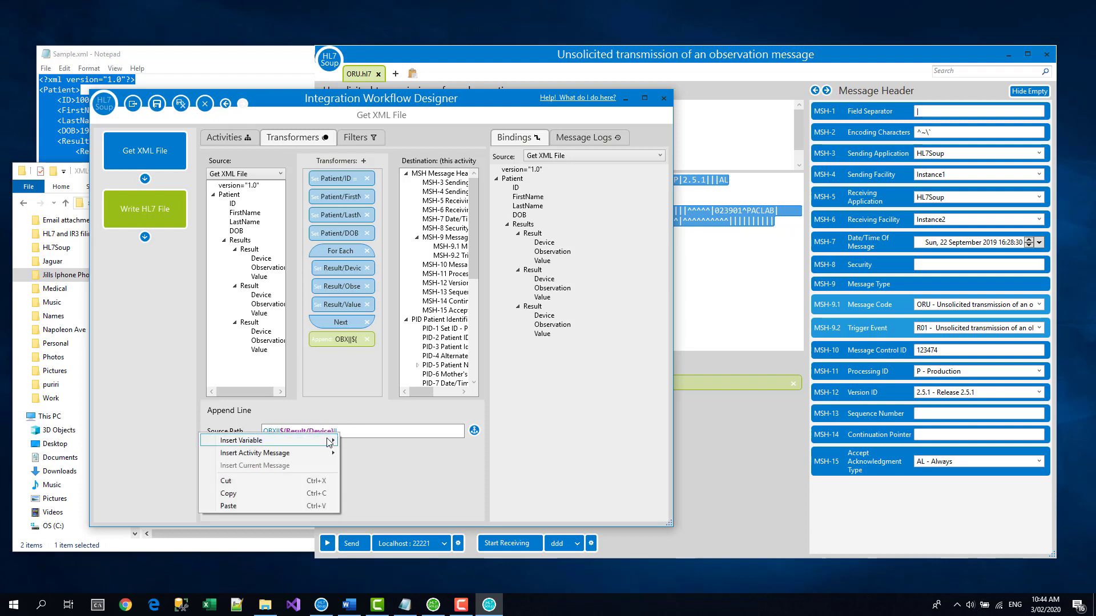
{"action": "mouse_move", "coordinate": [328, 441]}
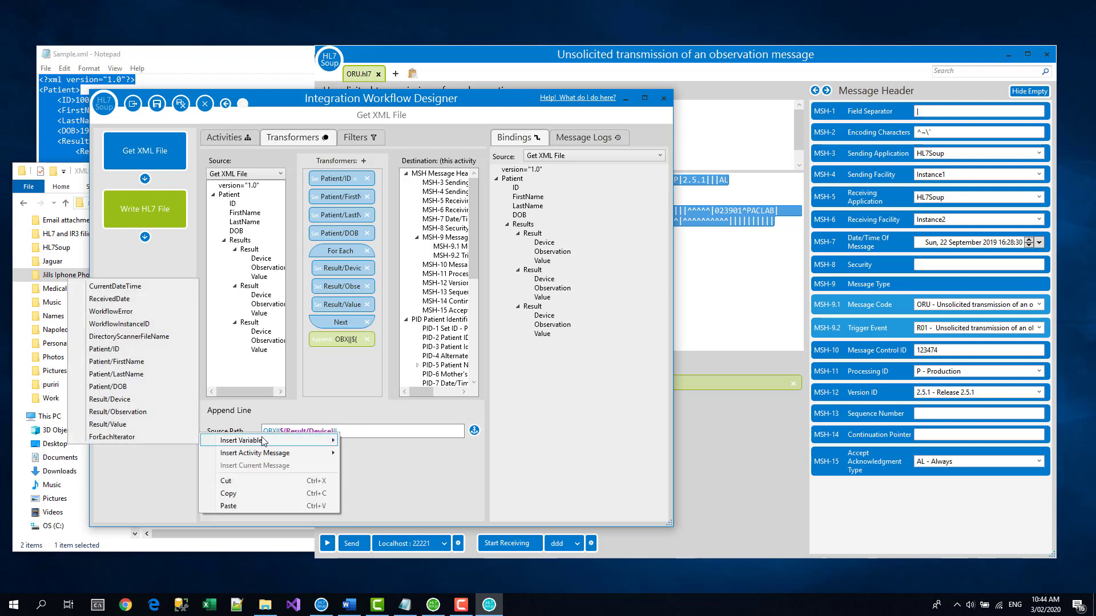
{"action": "left_click", "coordinate": [131, 424]}
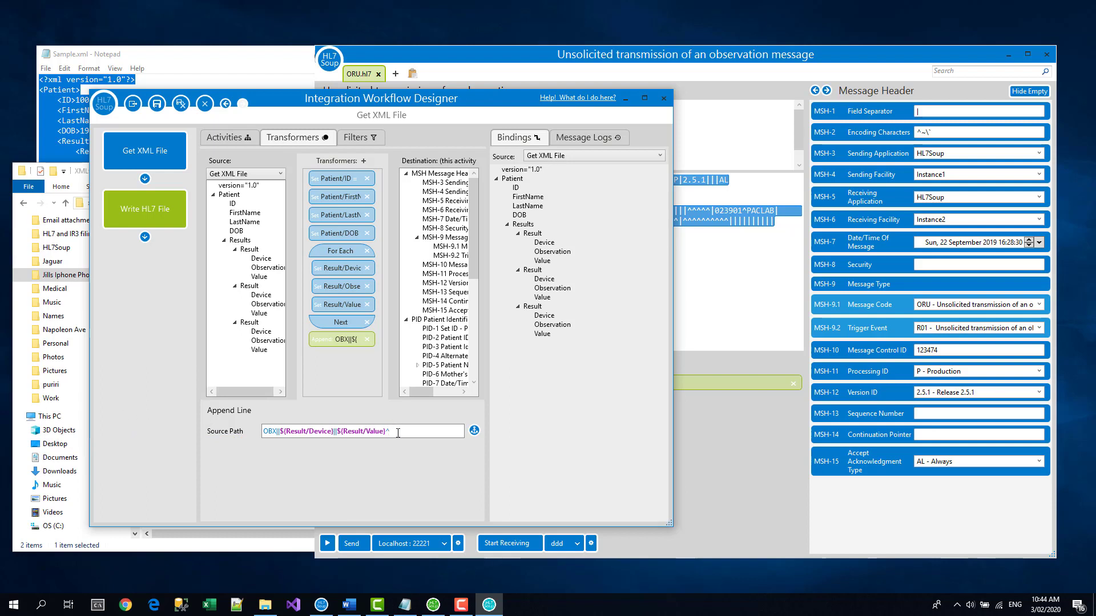
{"action": "right_click", "coordinate": [262, 433]}
{"action": "mouse_move", "coordinate": [301, 442]}
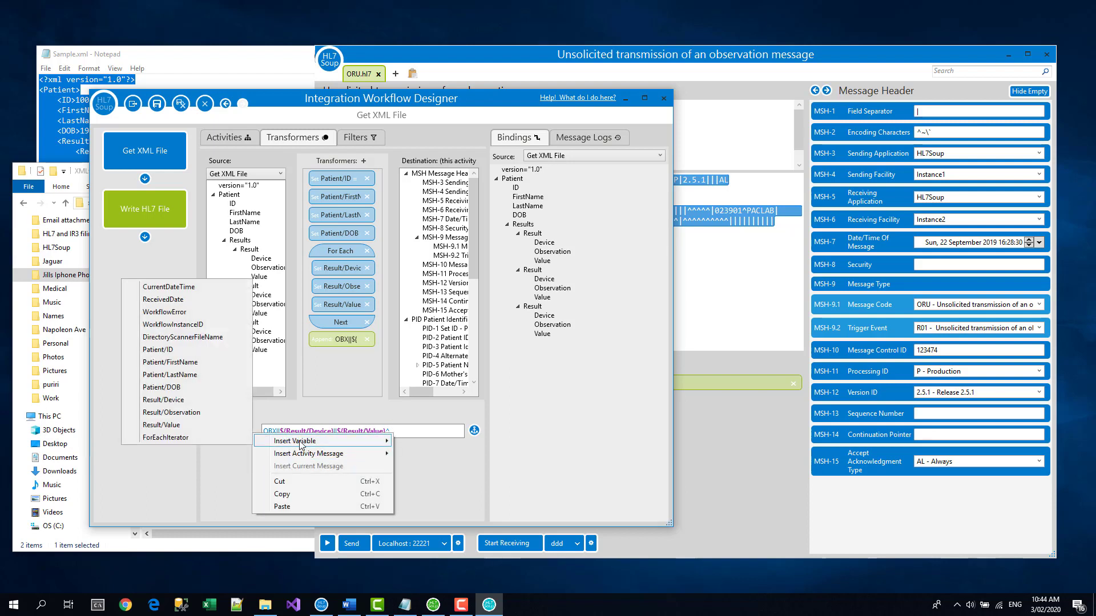
{"action": "left_click", "coordinate": [179, 415]}
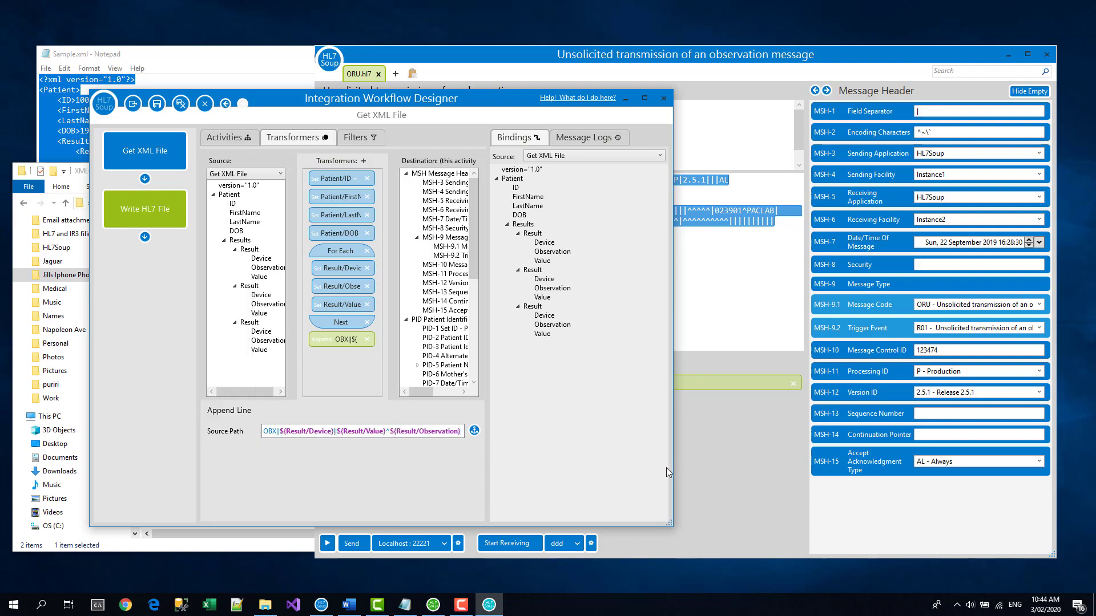
{"action": "left_click_drag", "start_coordinate": [320, 342], "coordinate": [323, 323]}
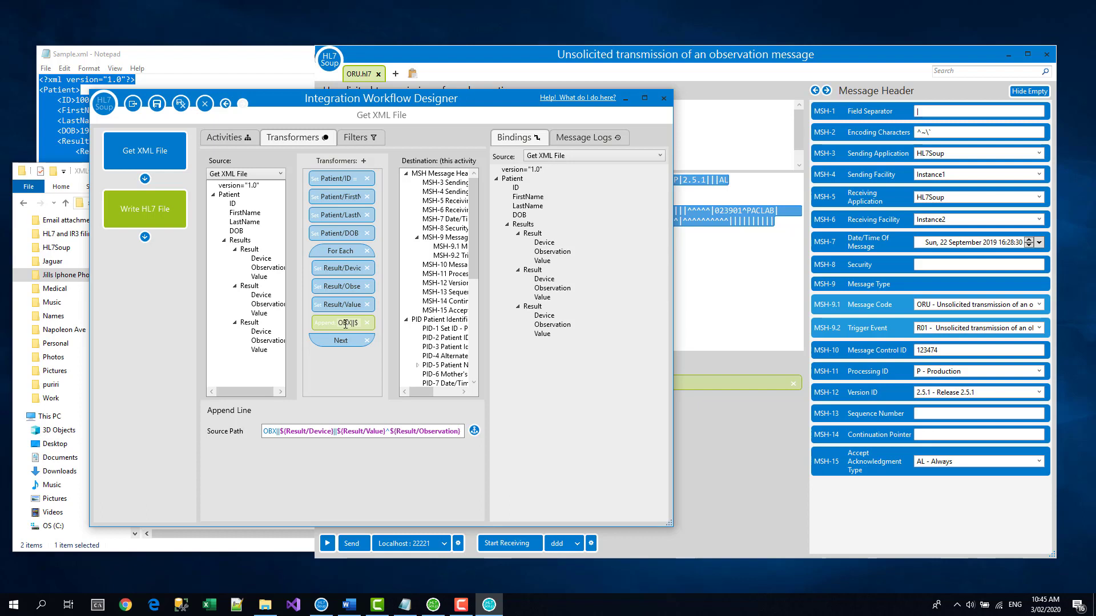
- Save the workflow as Convert XML To HL7 and switch to the HL7 Soup Integration Host
{"action": "left_click", "coordinate": [232, 138]}
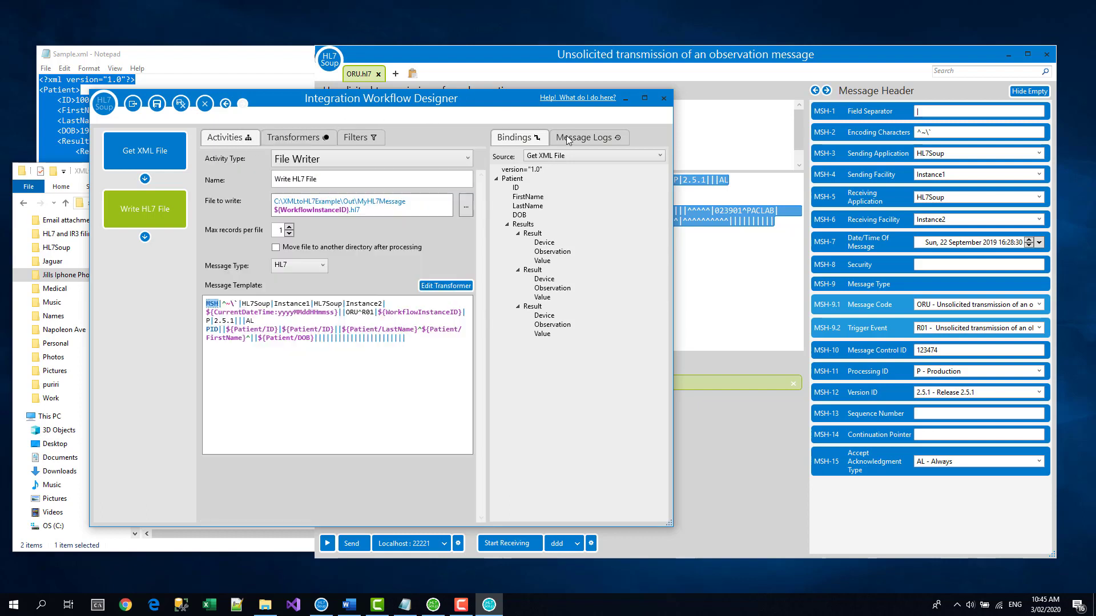
{"action": "type", "text": "Convert XML To HL7"}
{"action": "left_click", "coordinate": [180, 104]}
{"action": "left_click", "coordinate": [432, 609]}
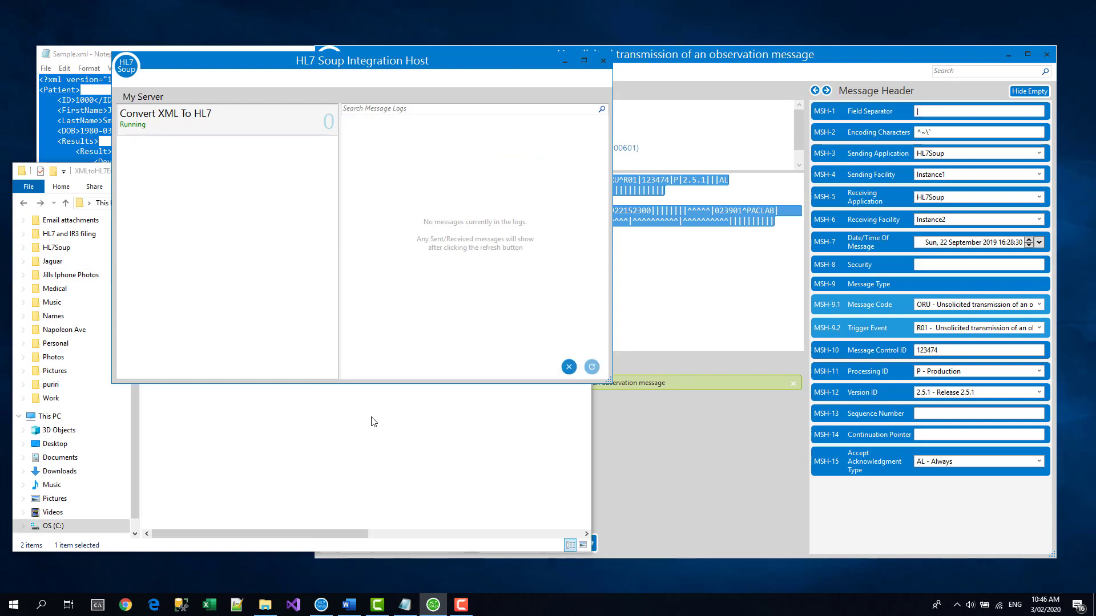
- In File Explorer, copy Sample.xml from Sample Files into the XMLtoHL7Example folder and open MyHL7Message1.hl7 from the Out folder
{"action": "left_click", "coordinate": [373, 423]}
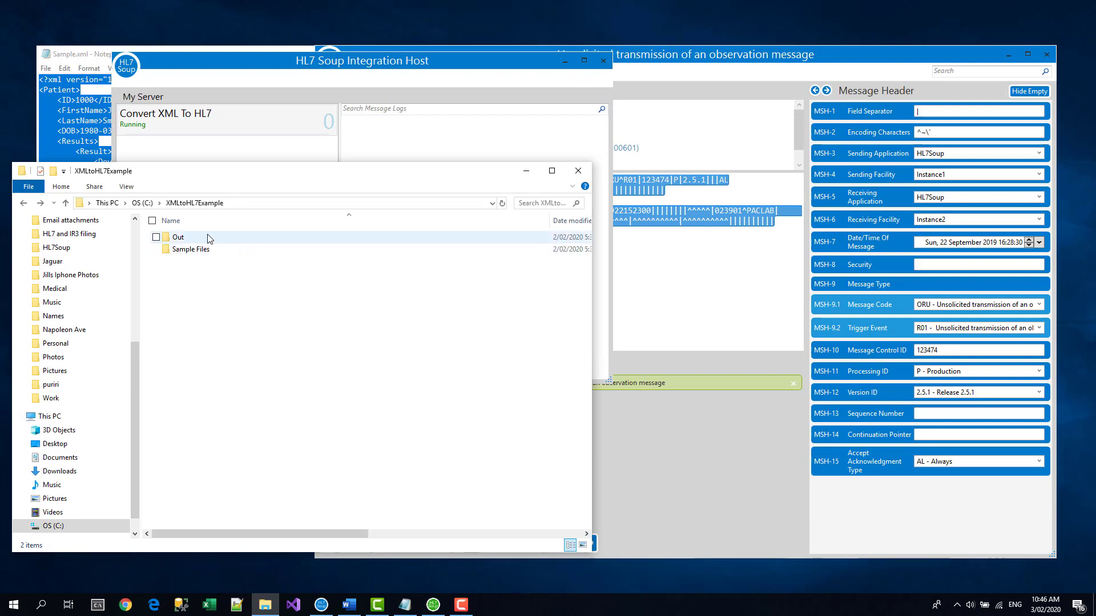
{"action": "double_click", "coordinate": [197, 250]}
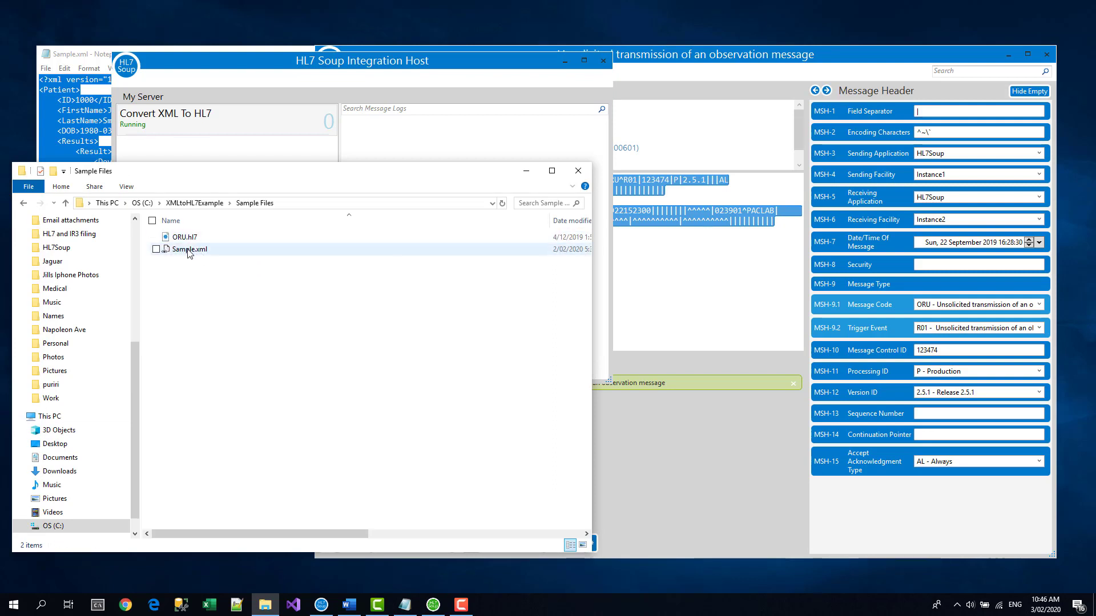
{"action": "right_click", "coordinate": [189, 251]}
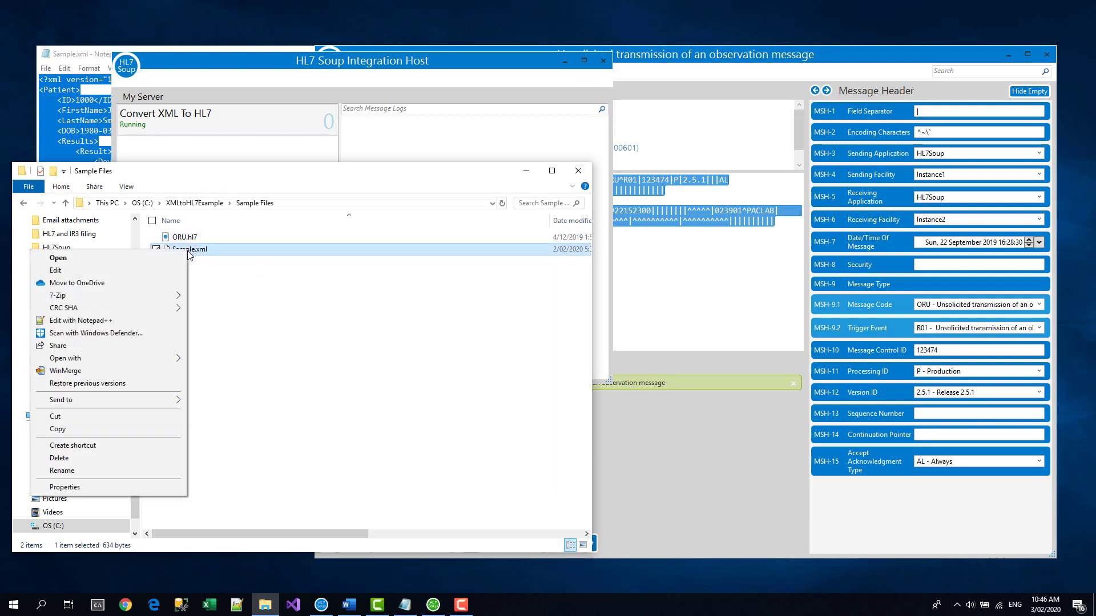
{"action": "left_click", "coordinate": [62, 432]}
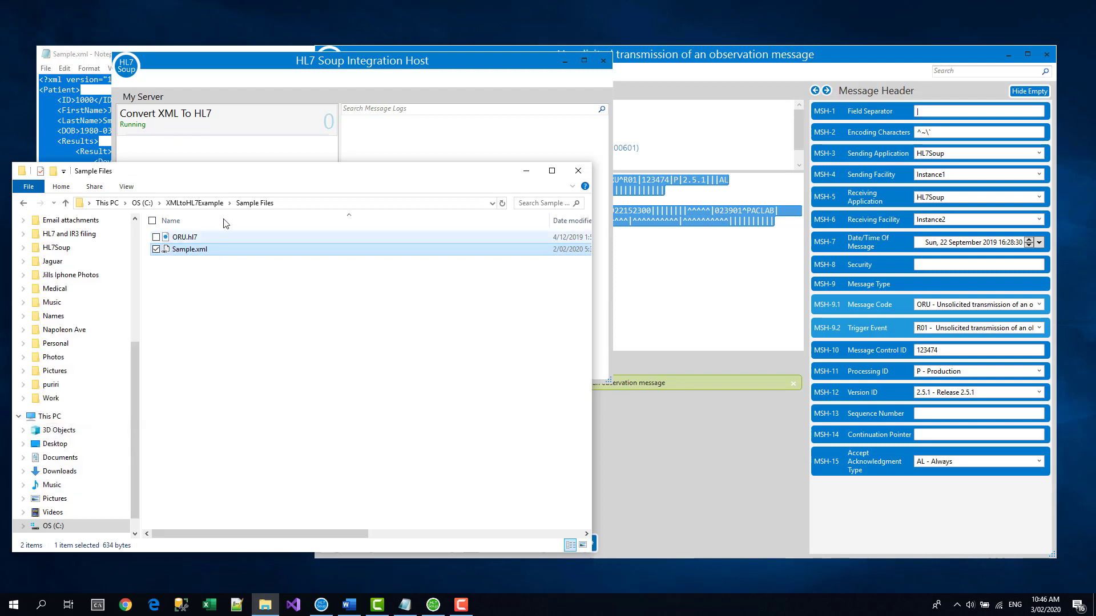
{"action": "left_click", "coordinate": [195, 203]}
{"action": "right_click", "coordinate": [177, 301]}
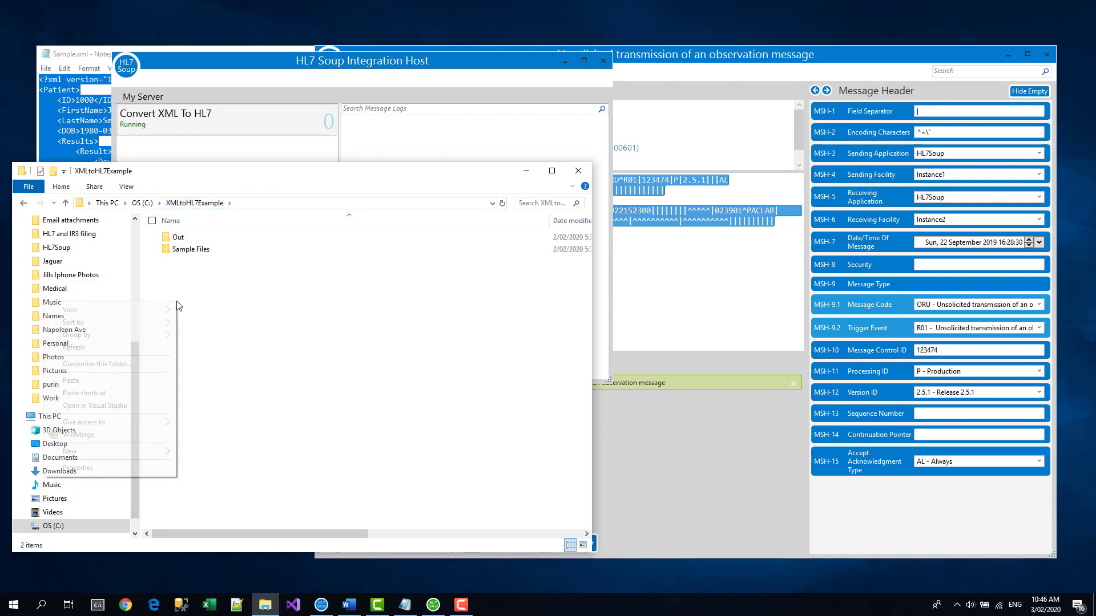
{"action": "left_click", "coordinate": [122, 379]}
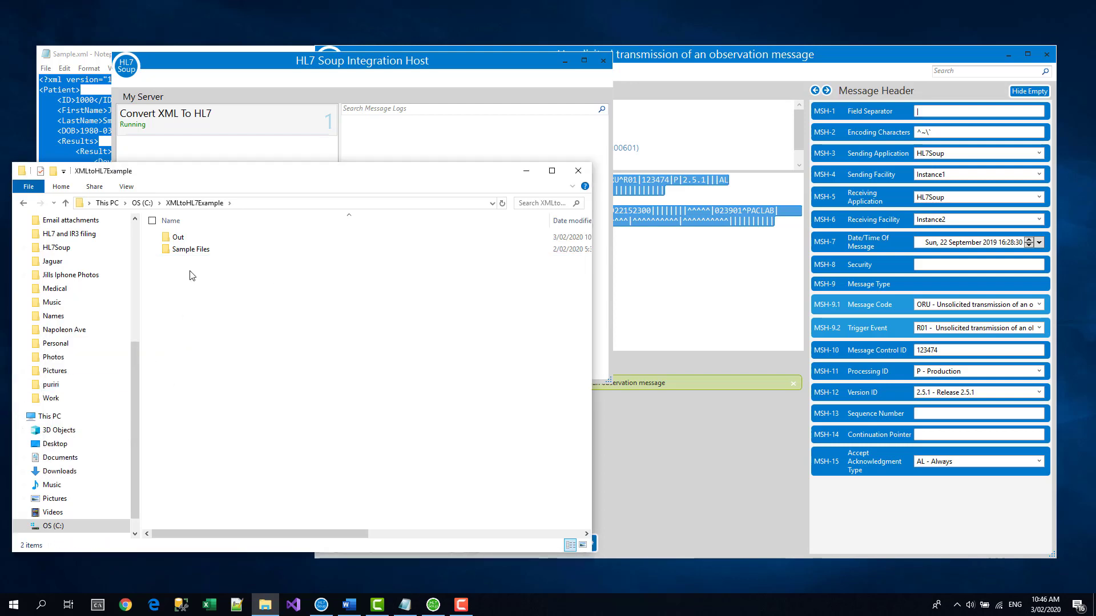
{"action": "double_click", "coordinate": [178, 237]}
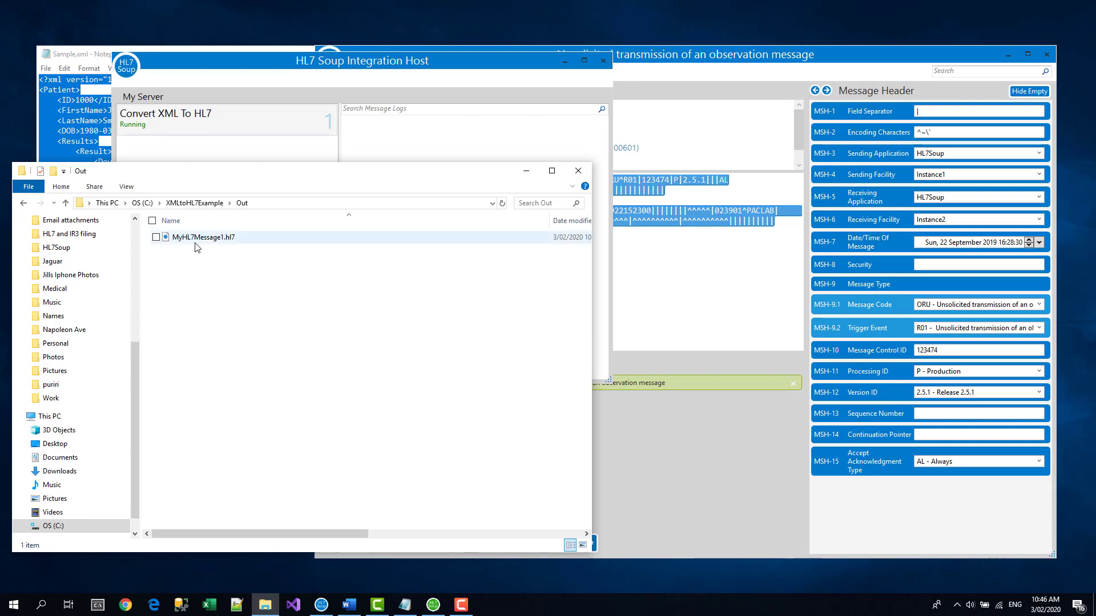
{"action": "double_click", "coordinate": [195, 240]}
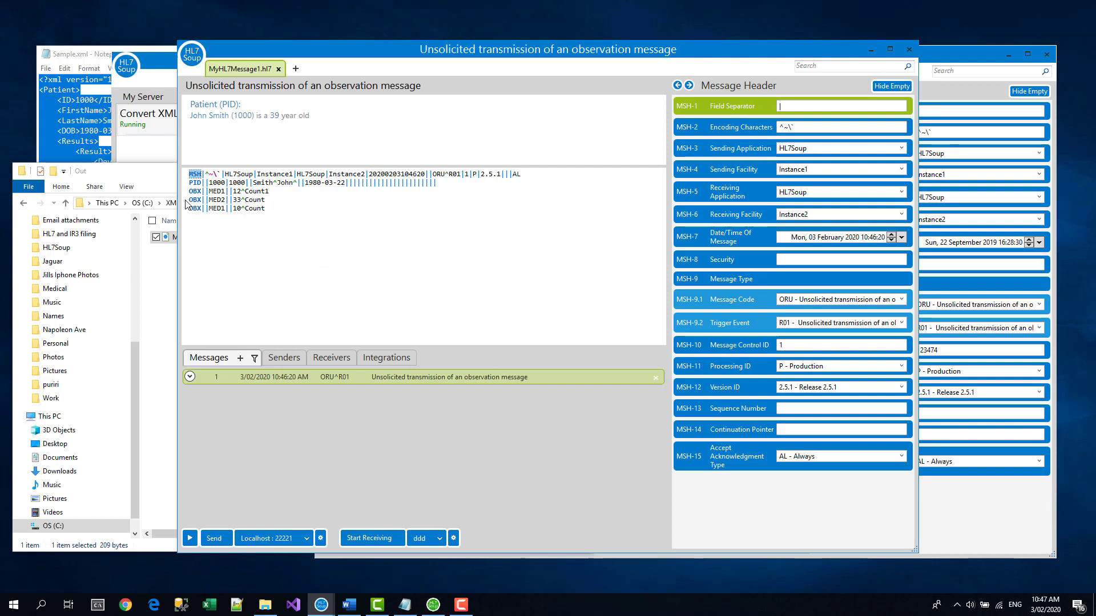
- Reopen the Convert XML To HL7 workflow from the Integration Host, format Patient/DOB in the Write HL7 File template as yyyyMMdd, and save
{"action": "left_click", "coordinate": [146, 158]}
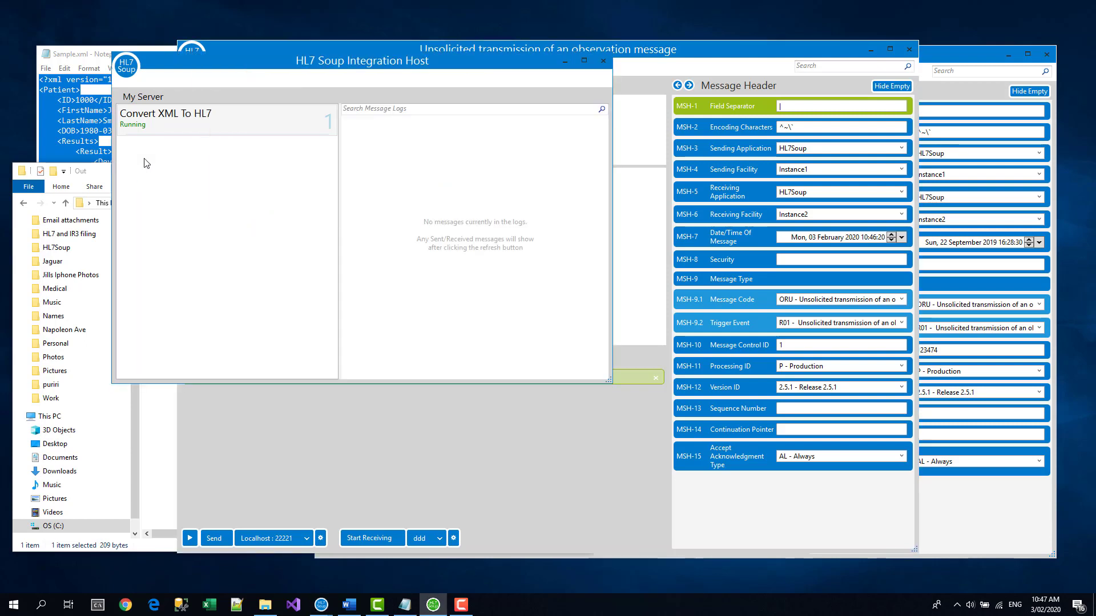
{"action": "double_click", "coordinate": [152, 124]}
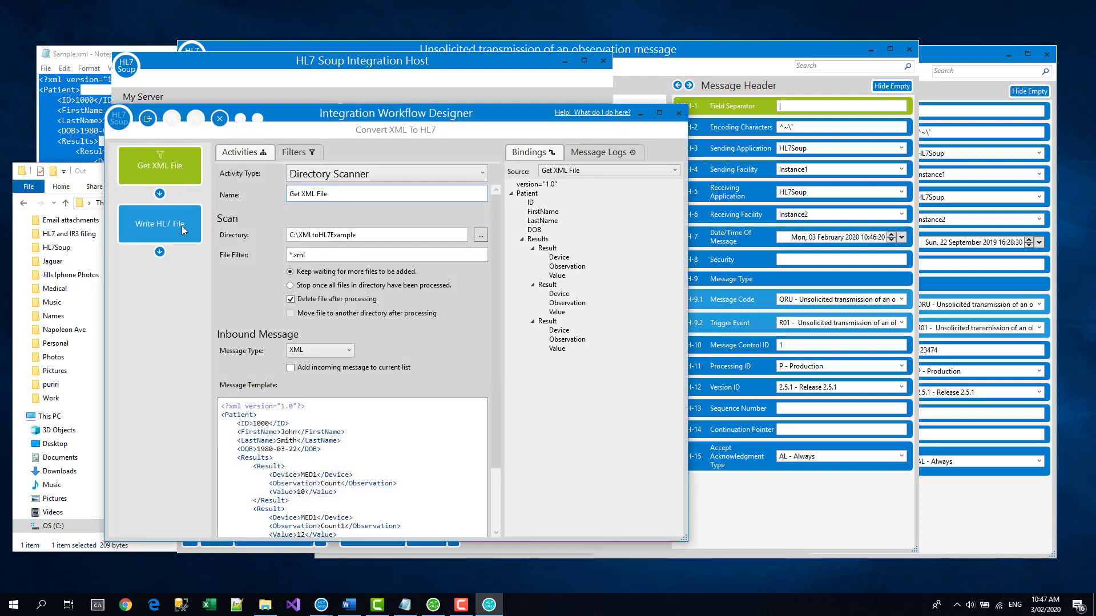
{"action": "left_click", "coordinate": [184, 238]}
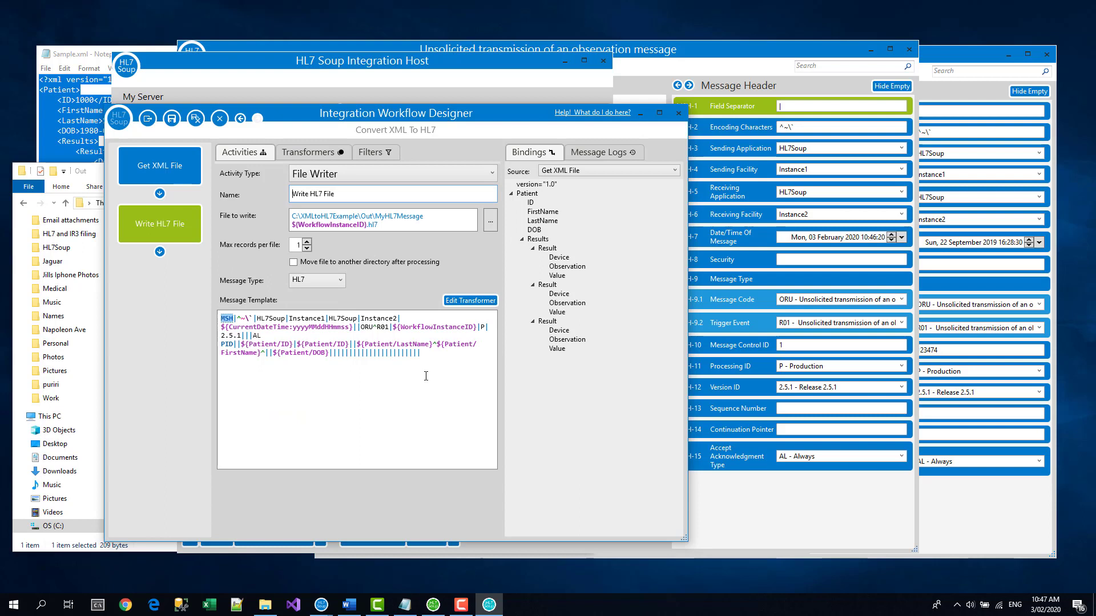
{"action": "double_click", "coordinate": [298, 353]}
{"action": "right_click", "coordinate": [294, 355]}
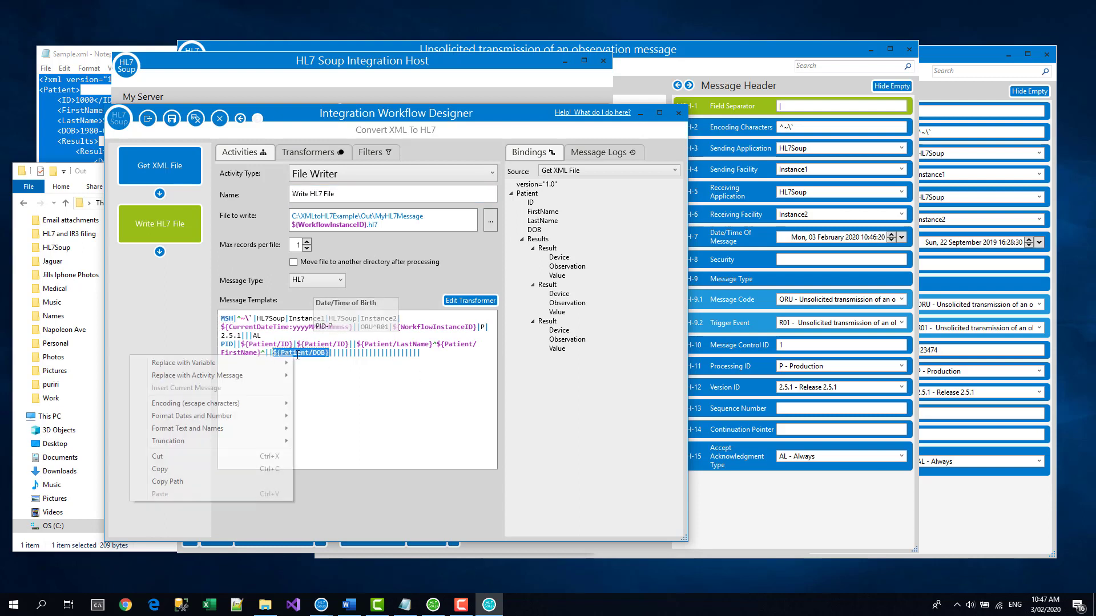
{"action": "mouse_move", "coordinate": [260, 416]}
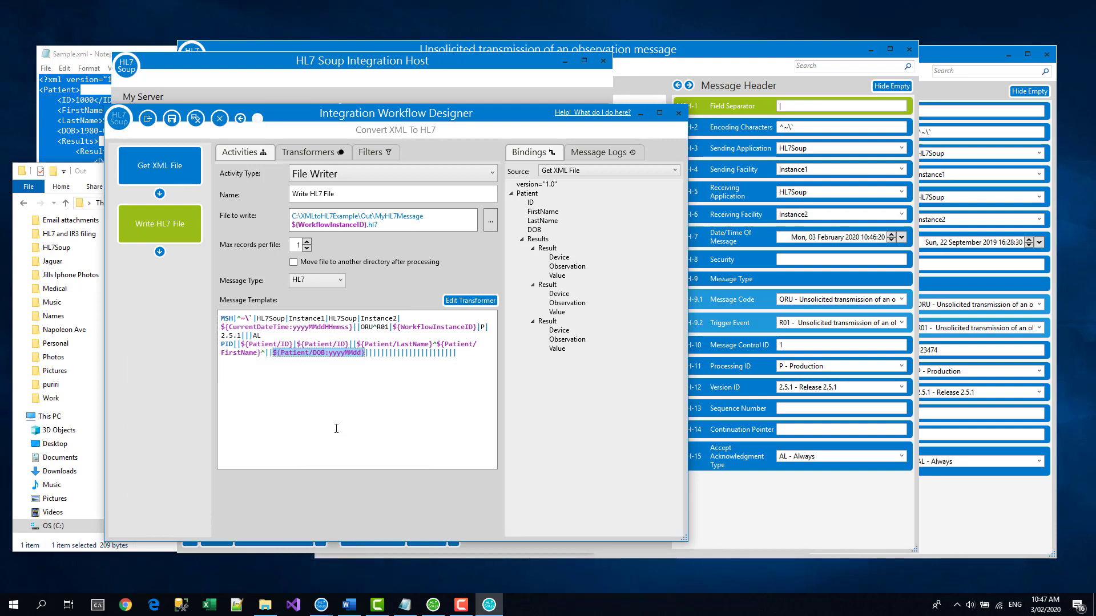
{"action": "left_click", "coordinate": [195, 119]}
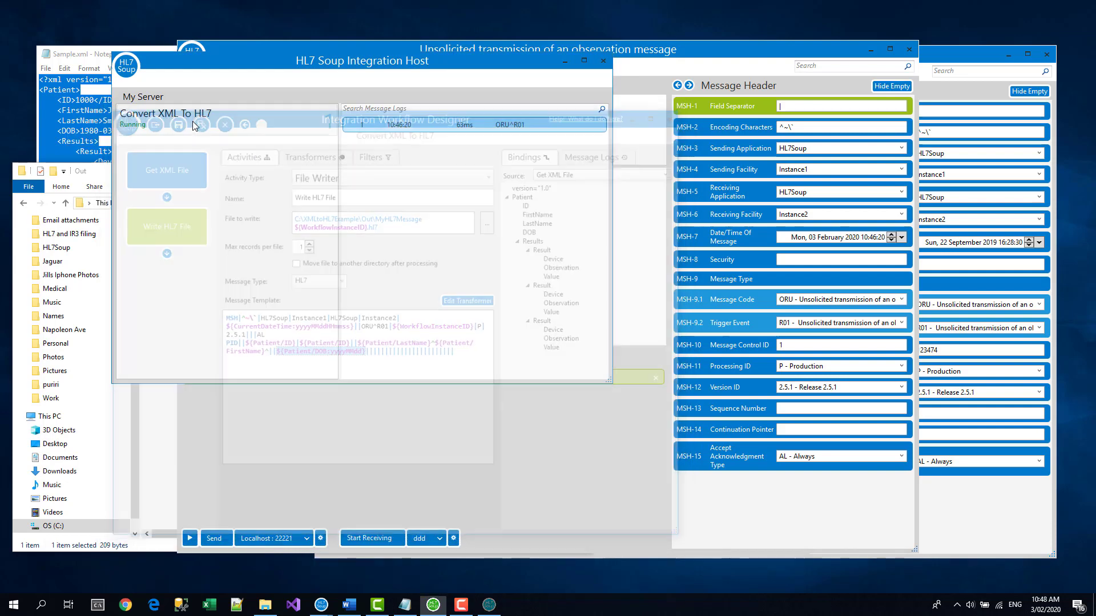
- Paste Sample.xml into the XMLtoHL7Example folder again in File Explorer and open MyHL7Message3.hl7 from the Out folder
{"action": "left_click", "coordinate": [270, 608]}
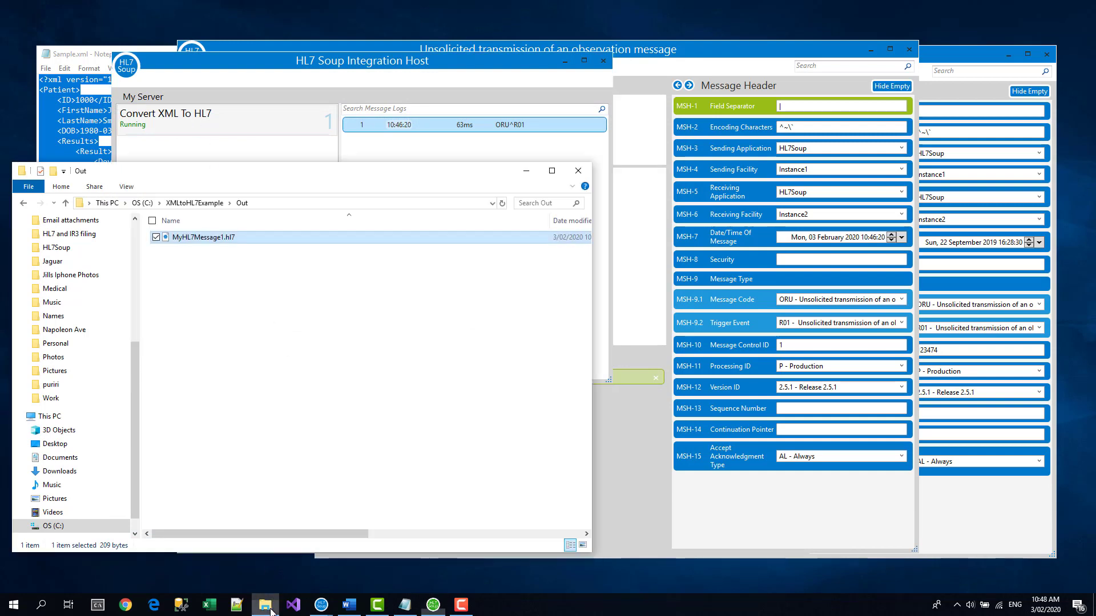
{"action": "left_click", "coordinate": [196, 203]}
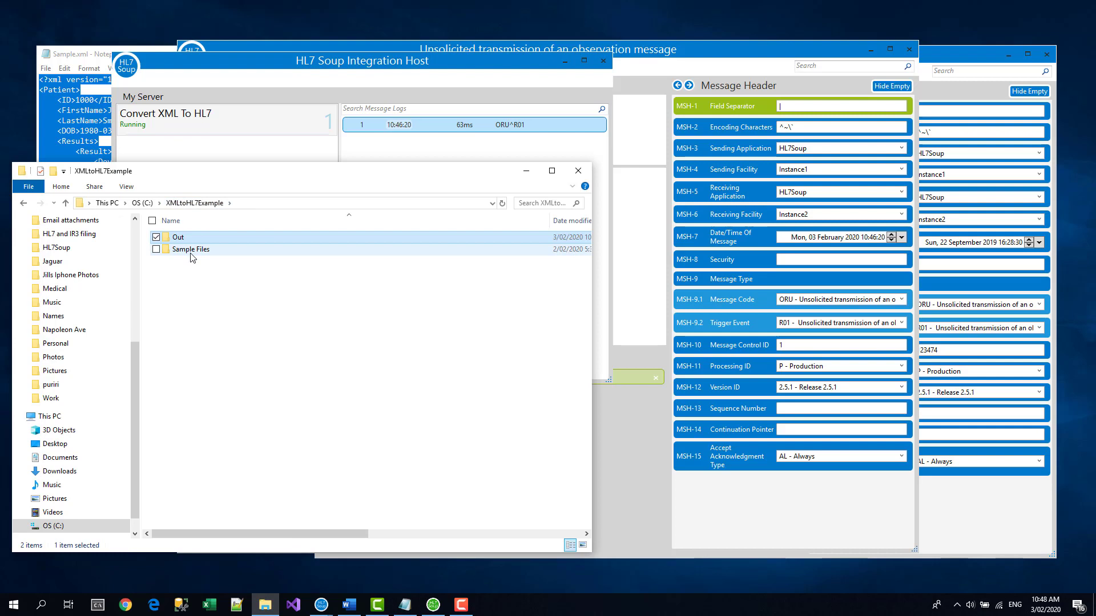
{"action": "right_click", "coordinate": [192, 276]}
{"action": "left_click", "coordinate": [116, 361]}
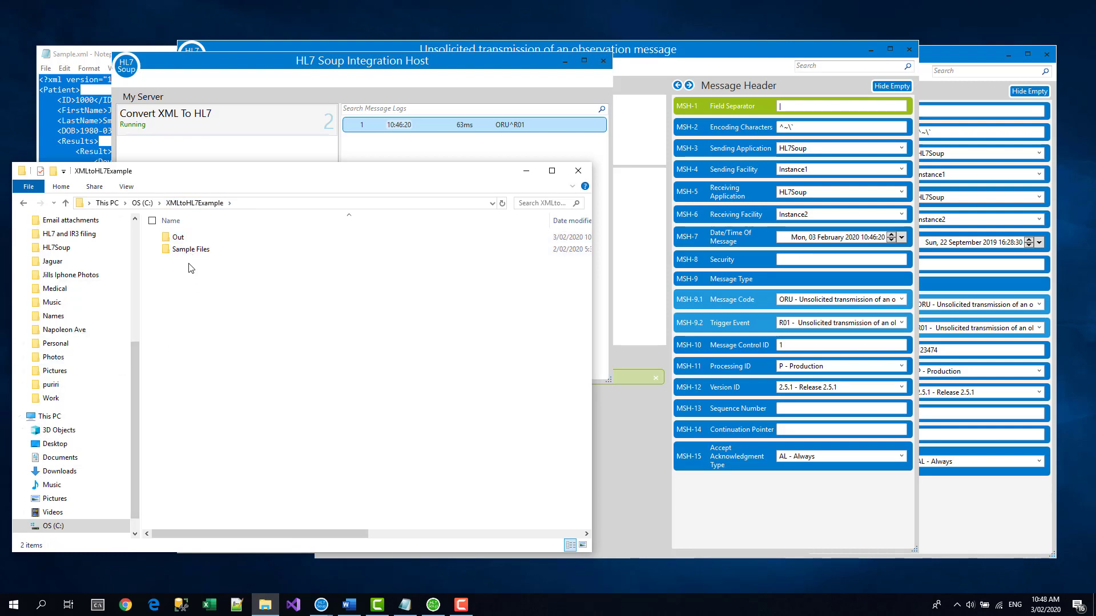
{"action": "double_click", "coordinate": [178, 238]}
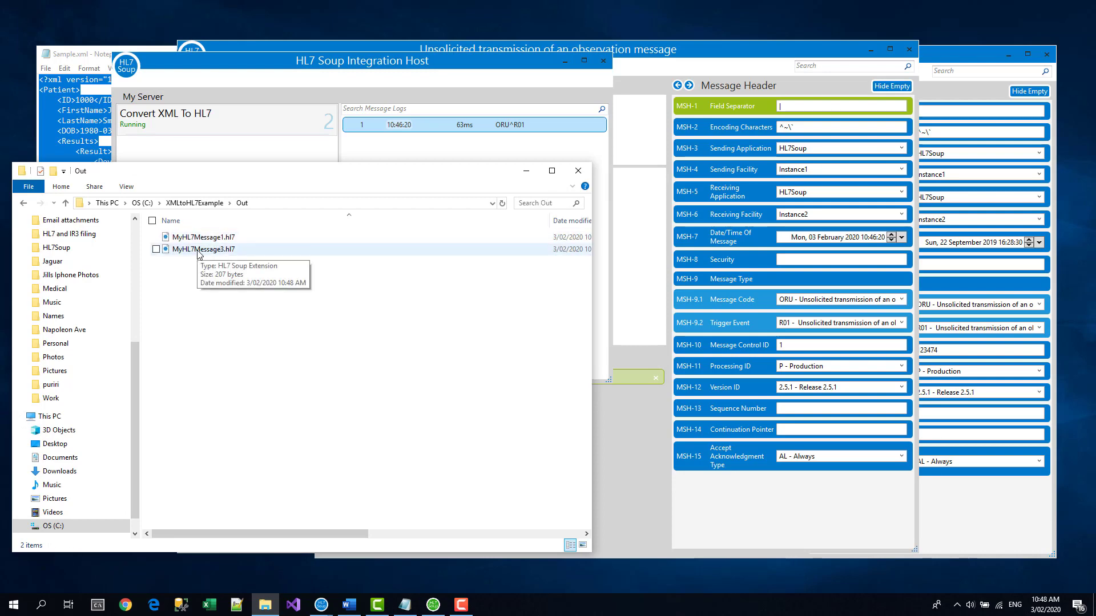
{"action": "double_click", "coordinate": [197, 251]}
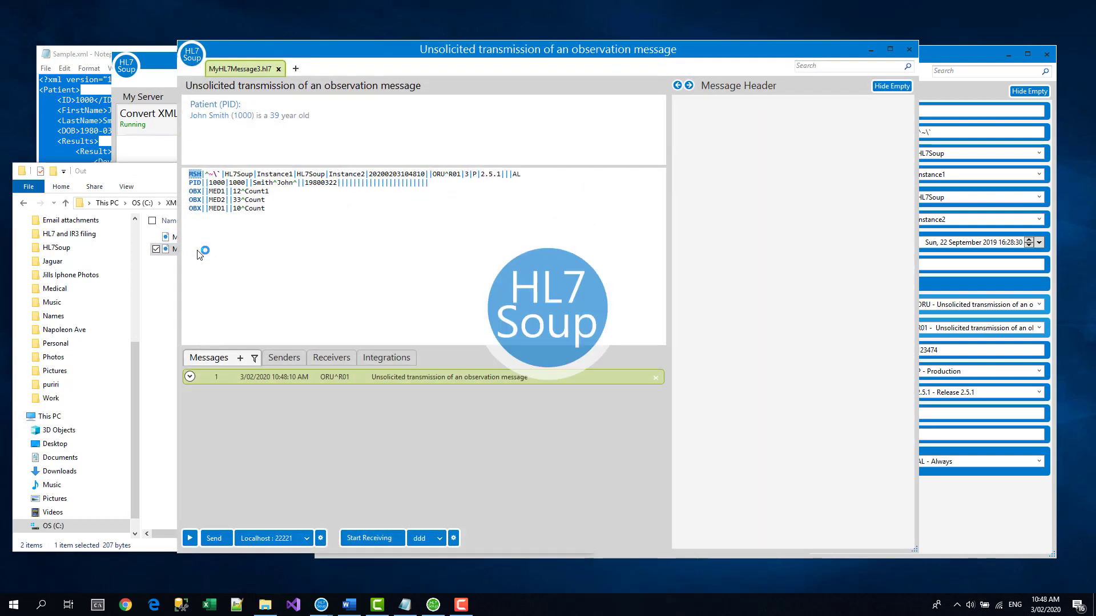
- Refresh the message logs in the Integration Host and examine the latest entry's Get XML File and Write HL7 File messages
{"action": "left_click", "coordinate": [162, 57]}
{"action": "mouse_move", "coordinate": [527, 350]}
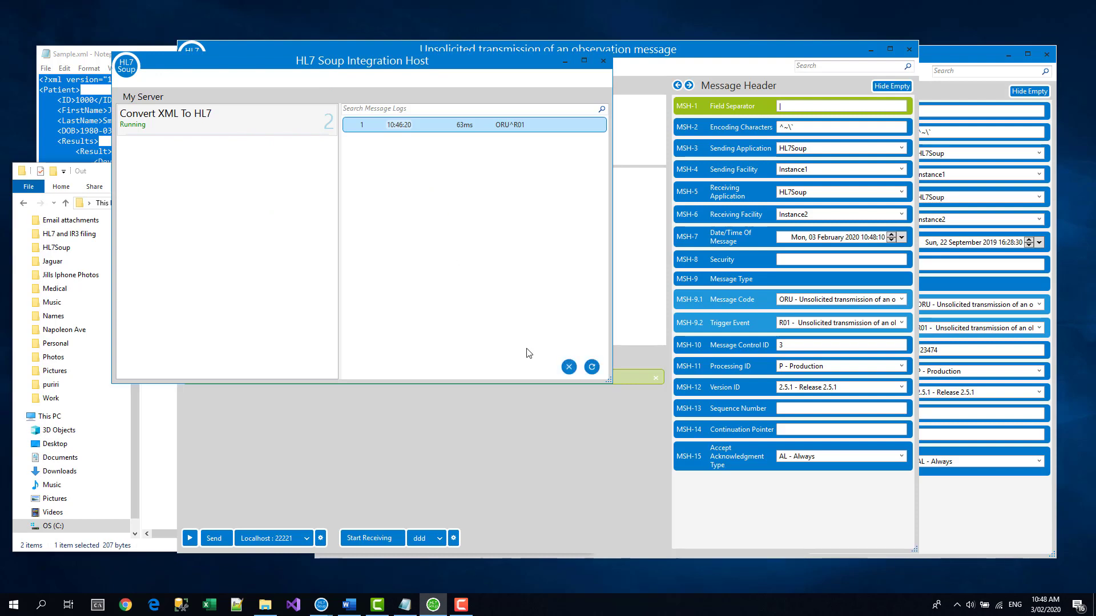
{"action": "left_click", "coordinate": [592, 367]}
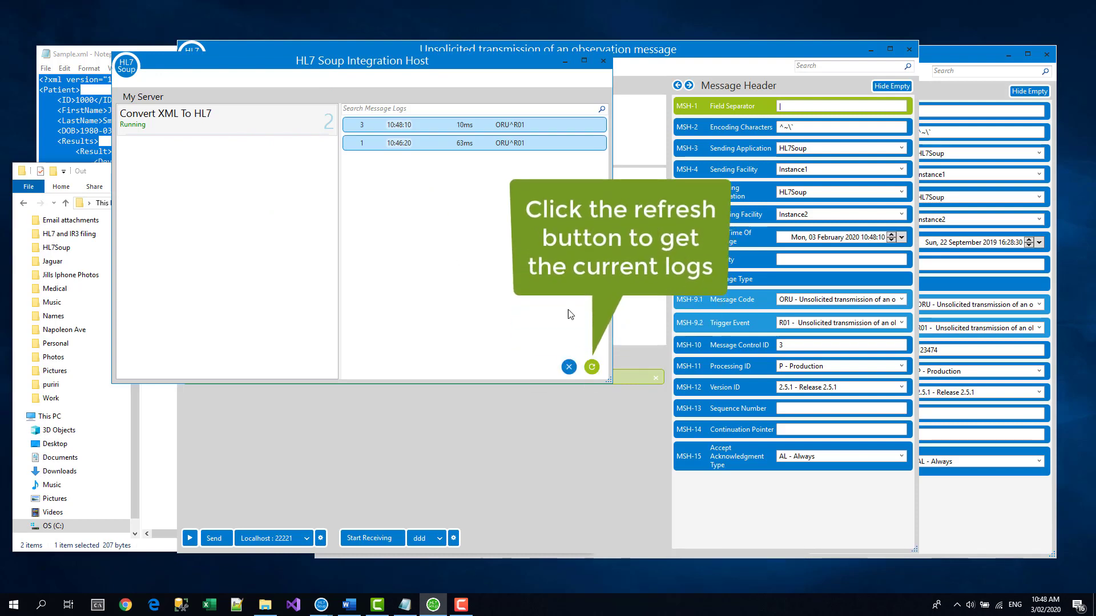
{"action": "left_click", "coordinate": [401, 128]}
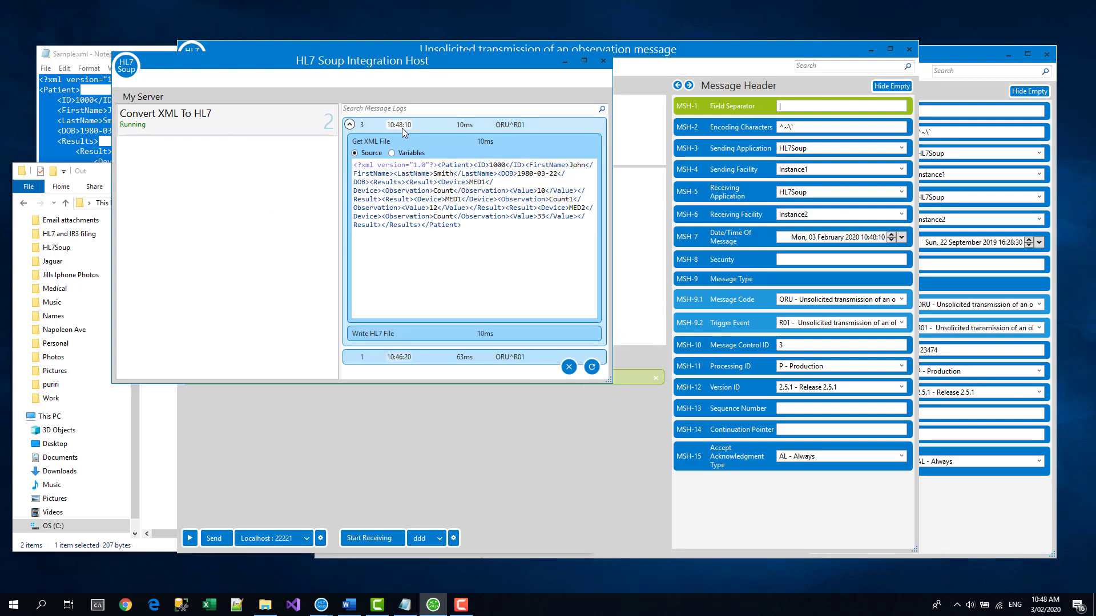
{"action": "left_click", "coordinate": [422, 331]}
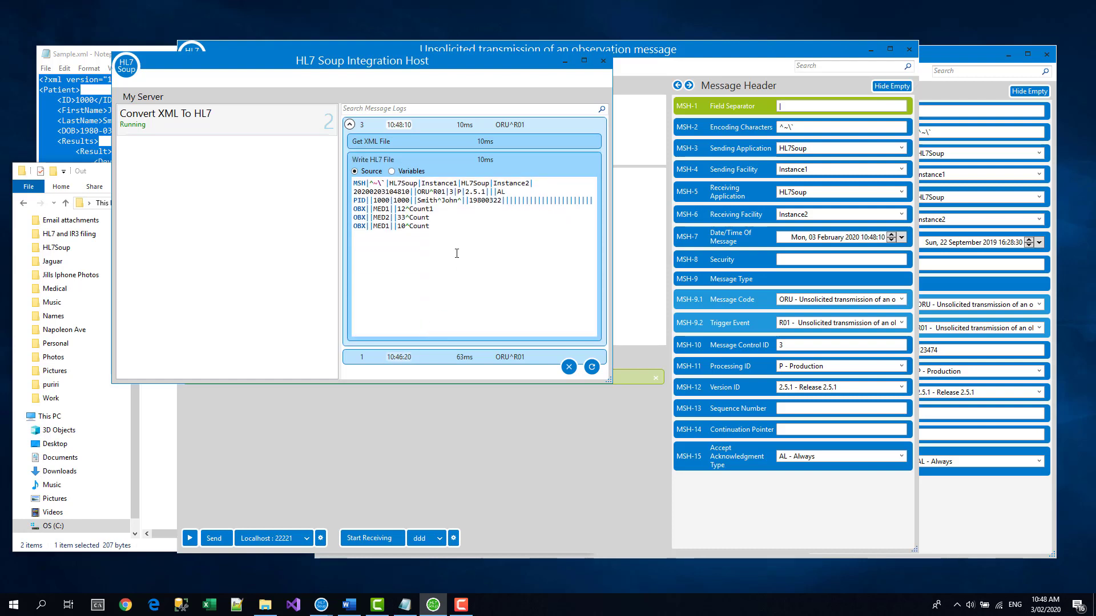